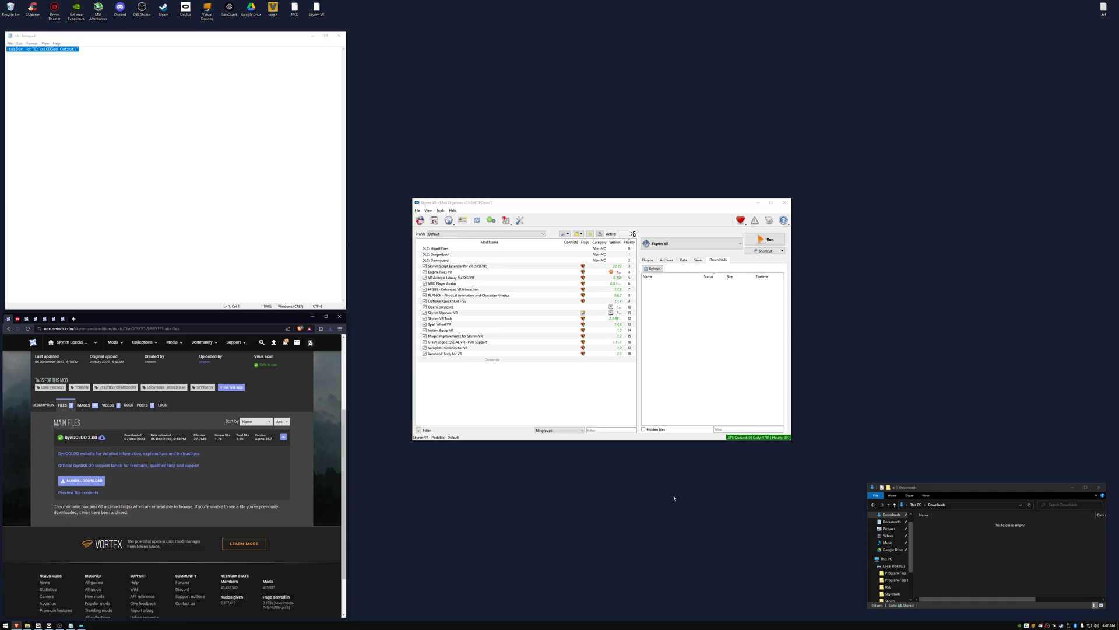
# Download DynDOLOD 3.00 from its Nexus Mods page and the xLODGen.102.7z archive from MEGA
pyautogui.click(80, 482)
pyautogui.click(57, 449)
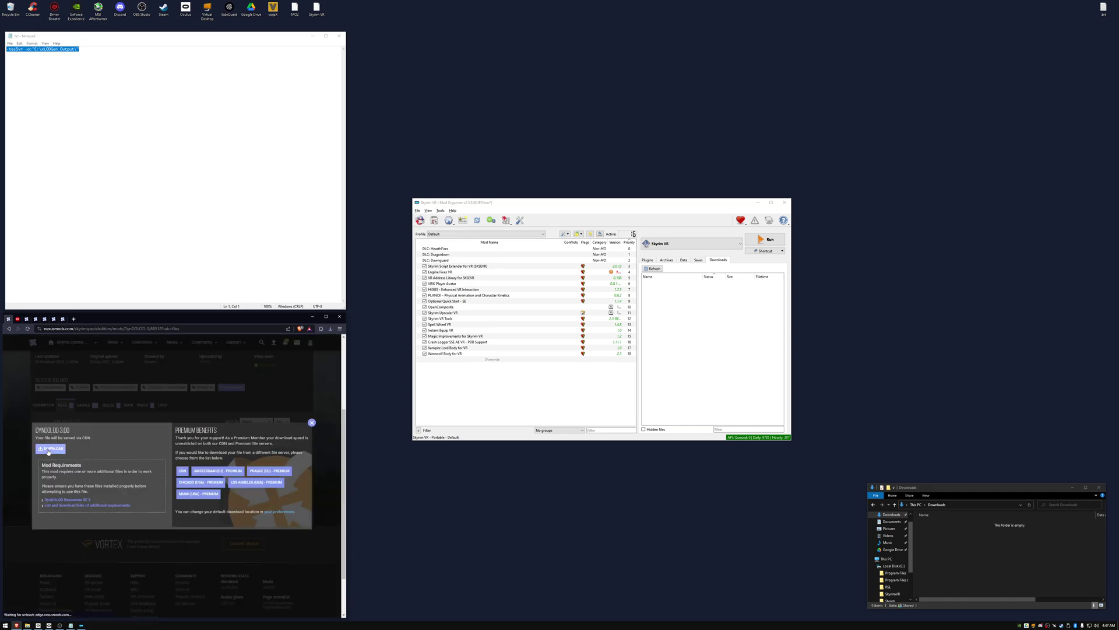
pyautogui.click(16, 318)
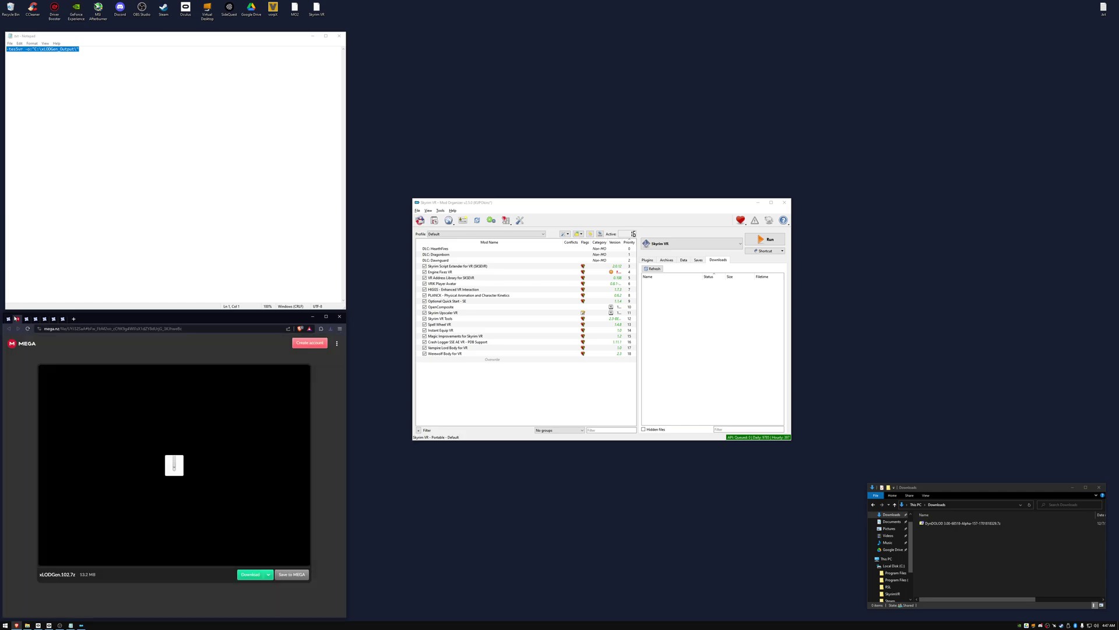
pyautogui.click(249, 574)
# Create a new folder named "tools" on the desktop
pyautogui.rightClick(661, 502)
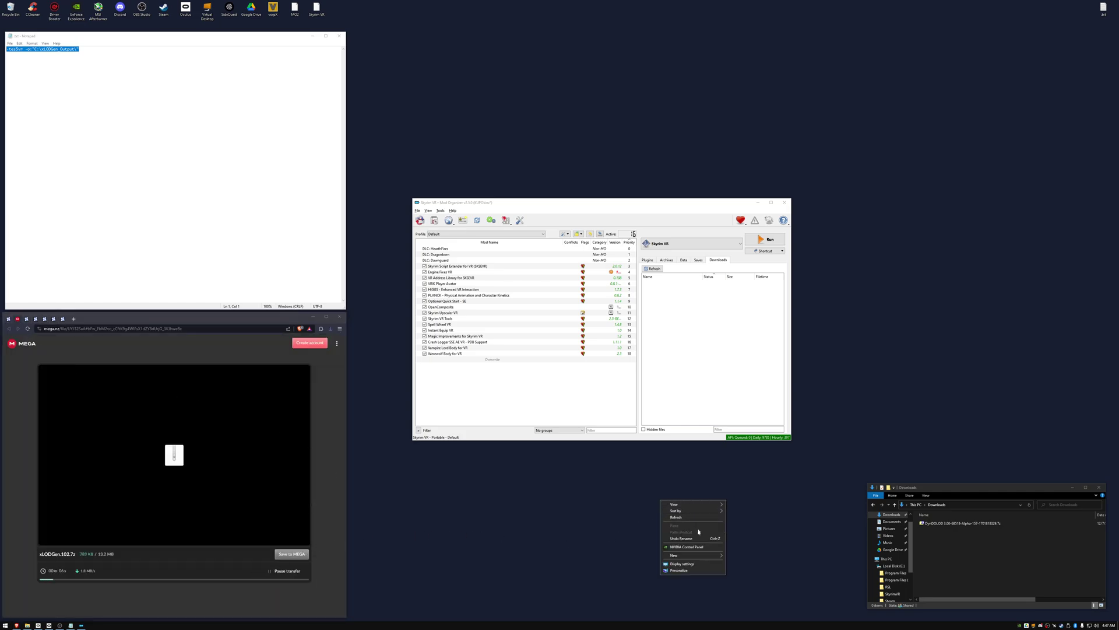
pyautogui.click(735, 558)
pyautogui.write('tools')
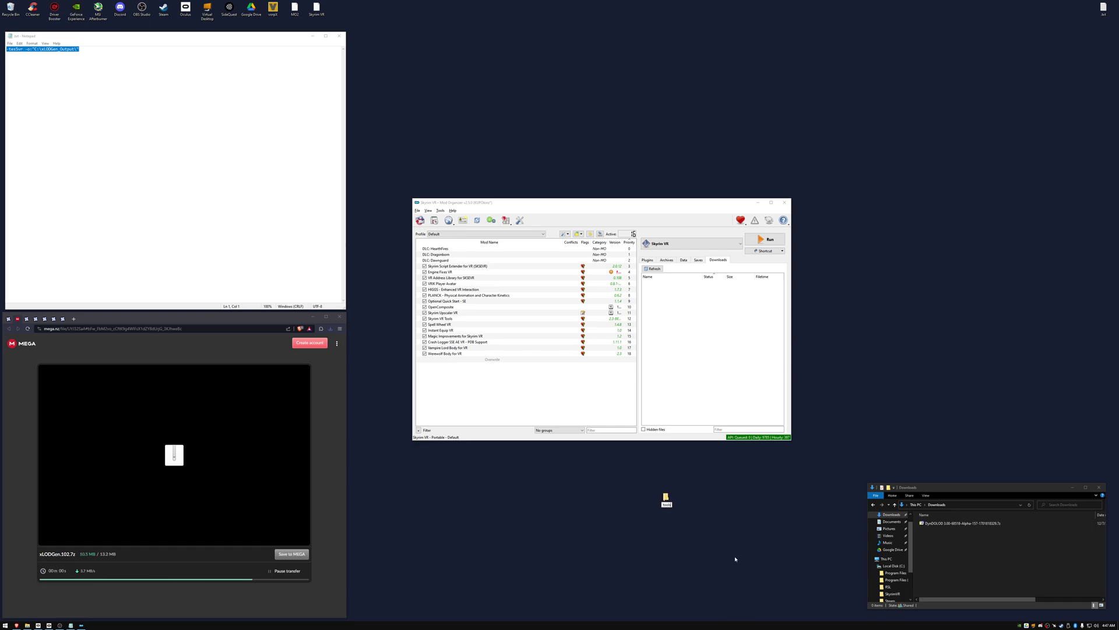
pyautogui.press('Return')
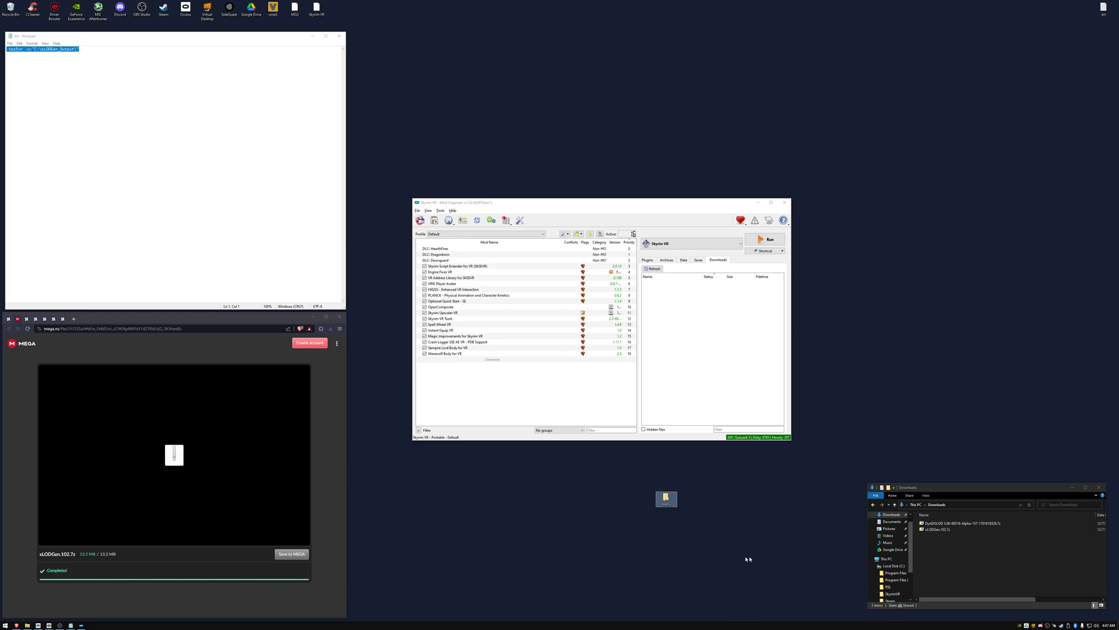
# Extract the downloaded DynDOLOD and xLODGen archives into separate folders and move those into the desktop tools folder
pyautogui.moveTo(967, 554); pyautogui.dragTo(945, 522)
pyautogui.rightClick(943, 524)
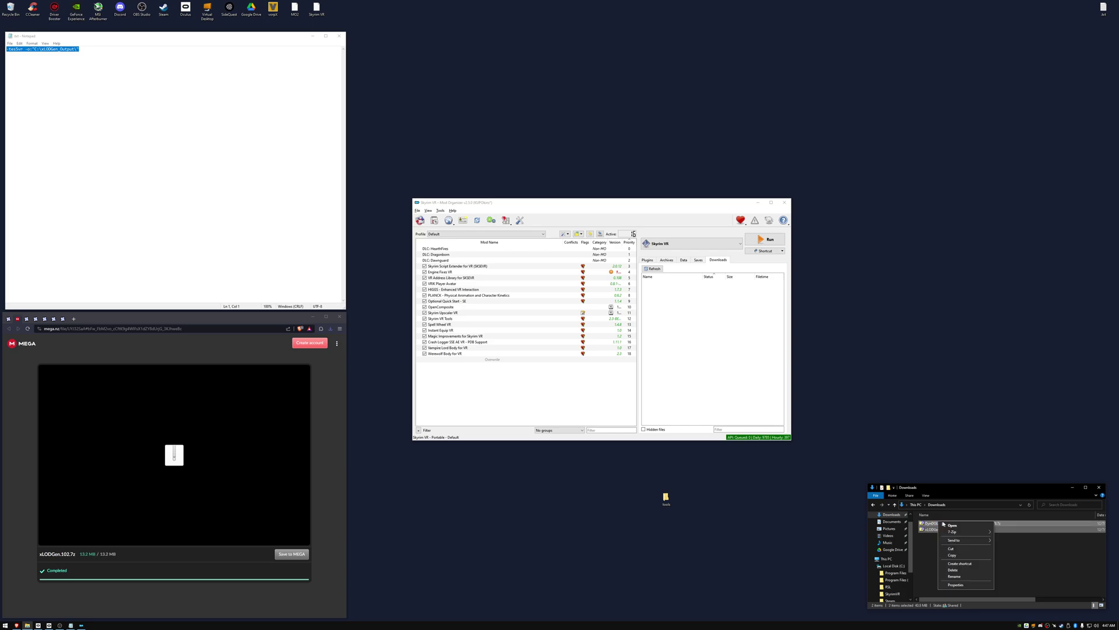
pyautogui.moveTo(956, 531)
pyautogui.click(1017, 550)
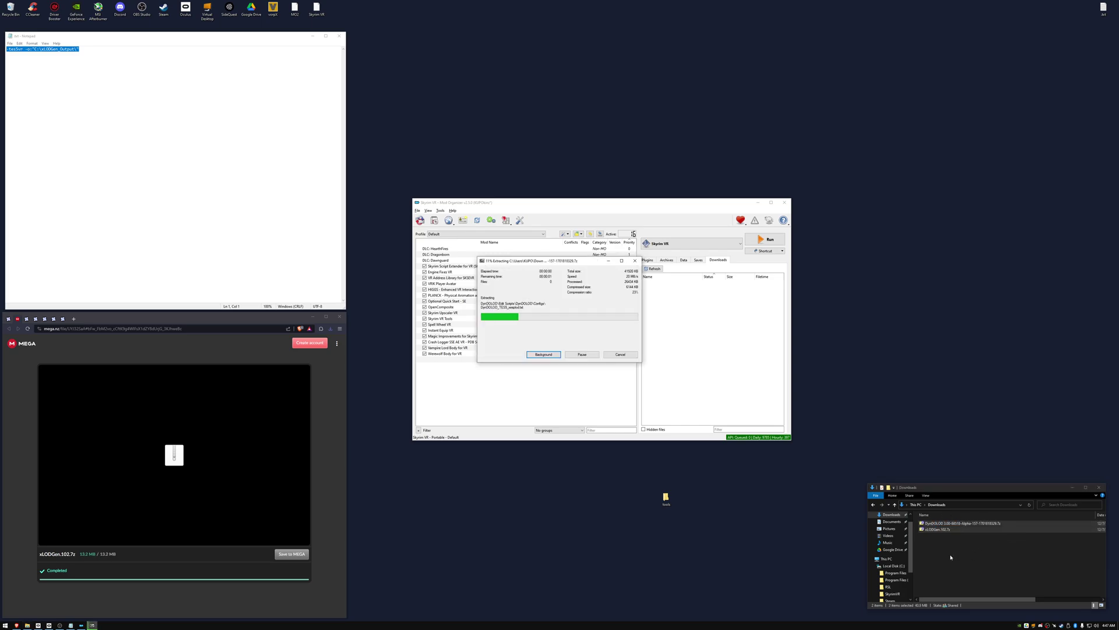
pyautogui.moveTo(950, 554); pyautogui.dragTo(662, 501)
# Move the tools folder from the desktop into the MO2 folder under C:\SkyrimVR
pyautogui.rightClick(662, 501)
pyautogui.click(696, 543)
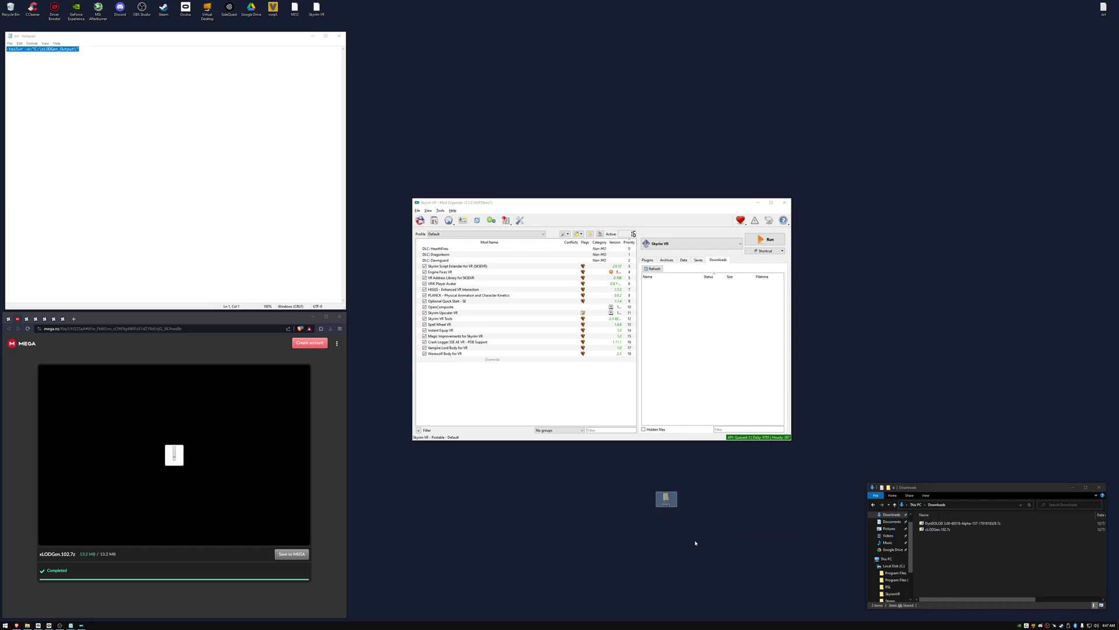
pyautogui.click(893, 594)
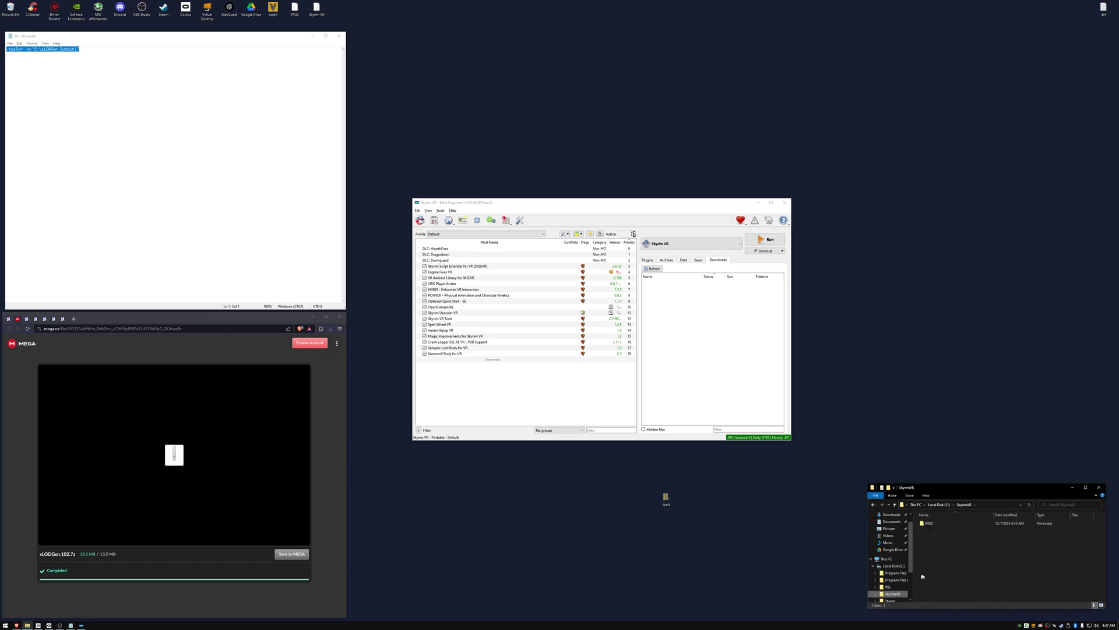
pyautogui.rightClick(928, 528)
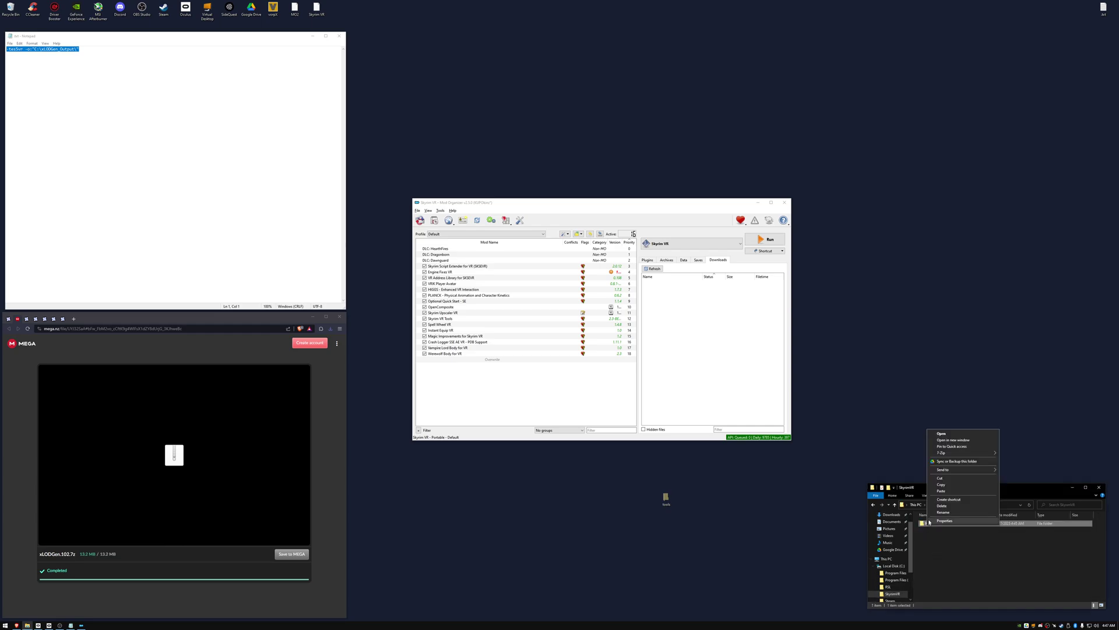
pyautogui.click(666, 497)
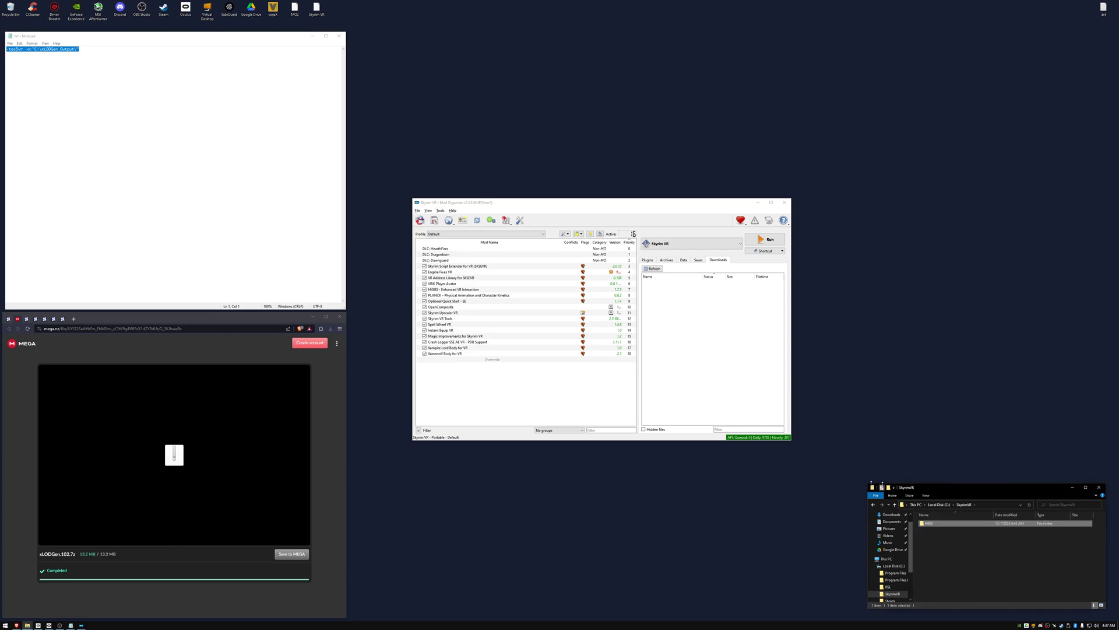
# Add xLODGenx64.exe from MO2\tools\xLODGen as a new executable in Mod Organizer
pyautogui.click(657, 247)
pyautogui.click(657, 255)
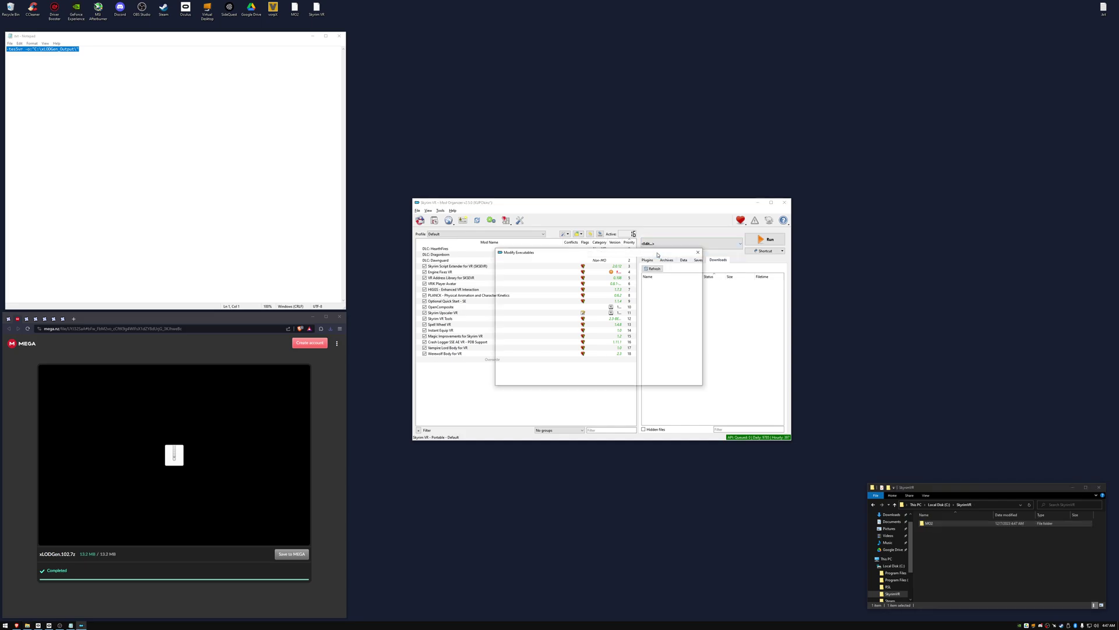
pyautogui.click(527, 264)
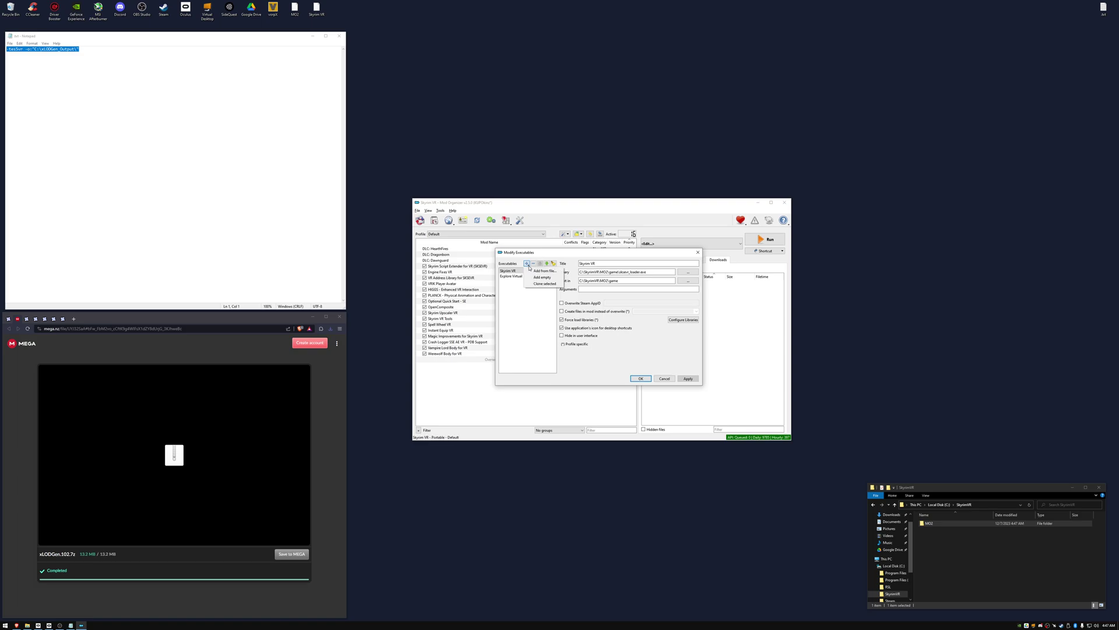
pyautogui.click(544, 271)
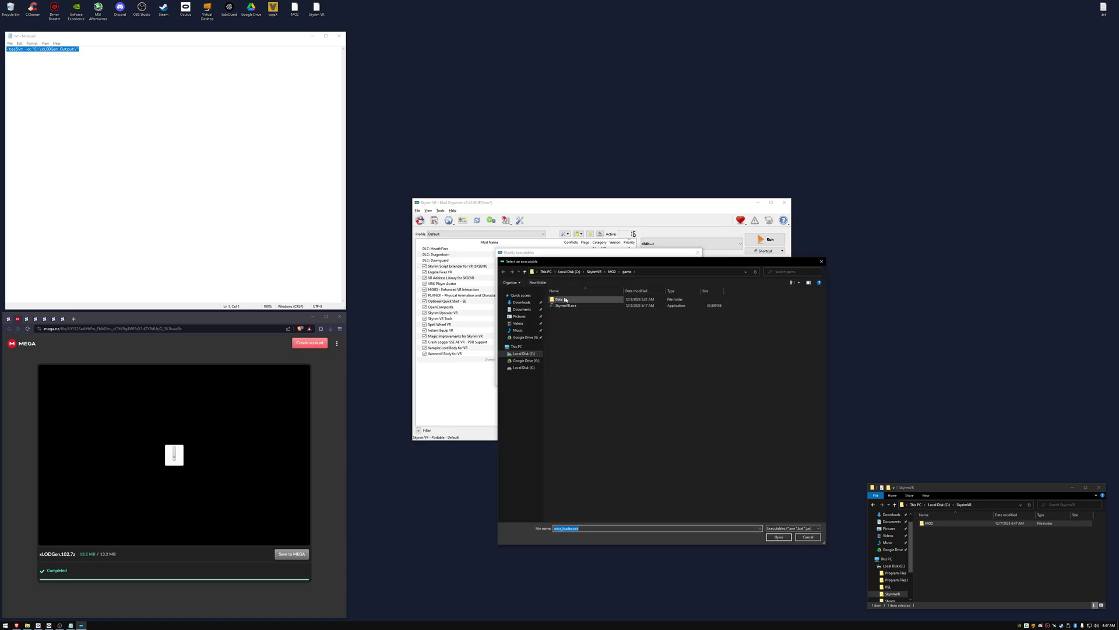
pyautogui.click(610, 272)
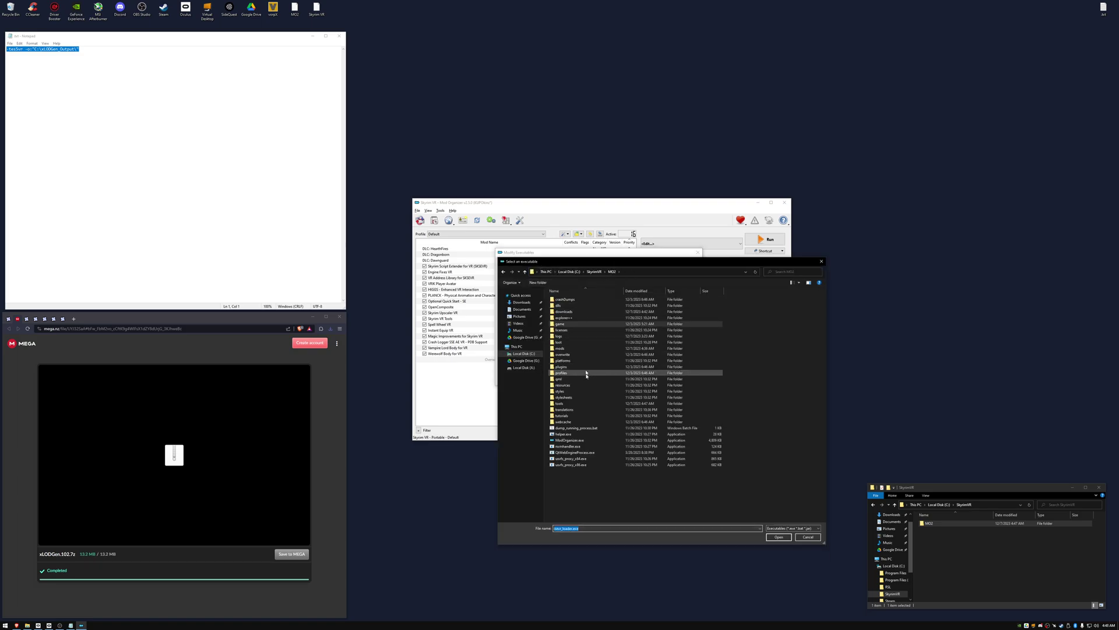
pyautogui.doubleClick(585, 405)
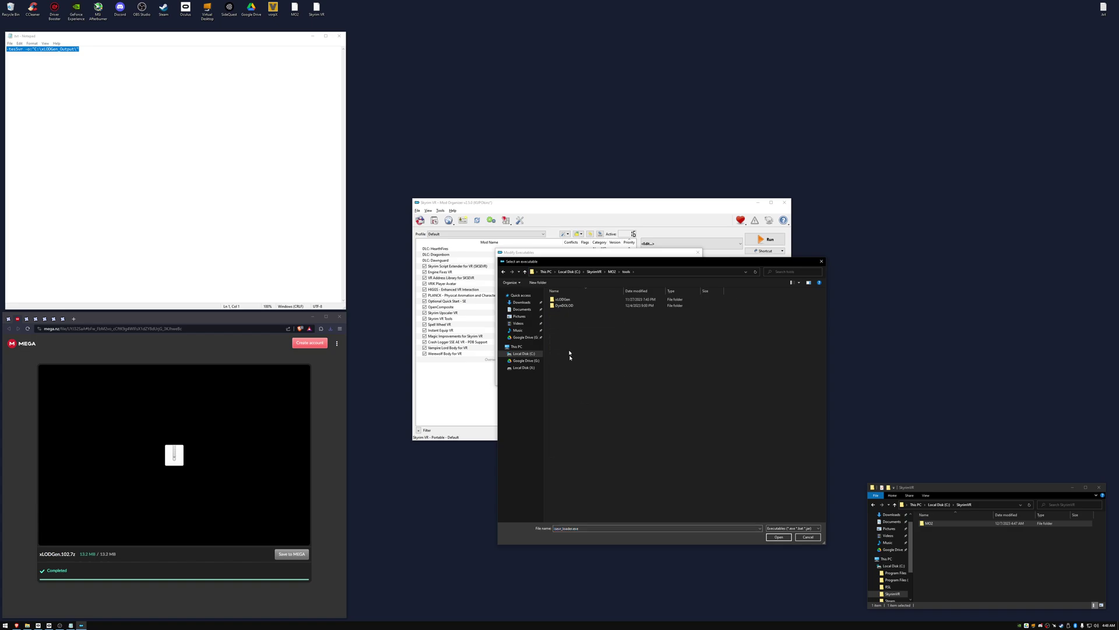
pyautogui.doubleClick(568, 300)
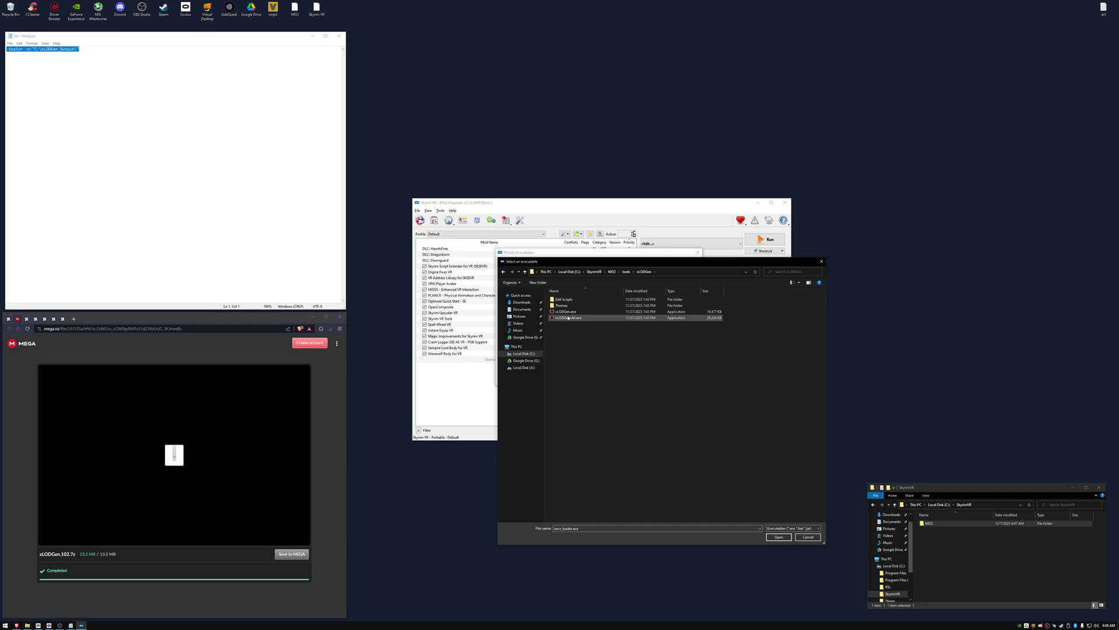
pyautogui.doubleClick(568, 318)
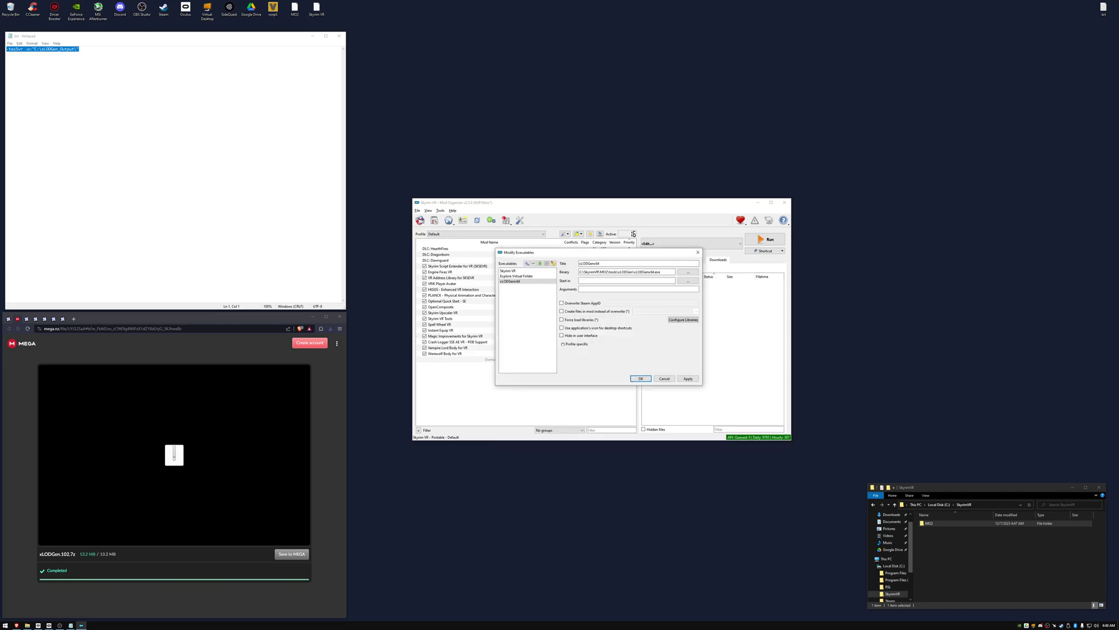
# Copy the Notepad arguments -tes5vr -o:"C:\xLODGen_Output" into the xLODGenx64 executable and enable force loading of libraries
pyautogui.rightClick(23, 54)
pyautogui.click(35, 70)
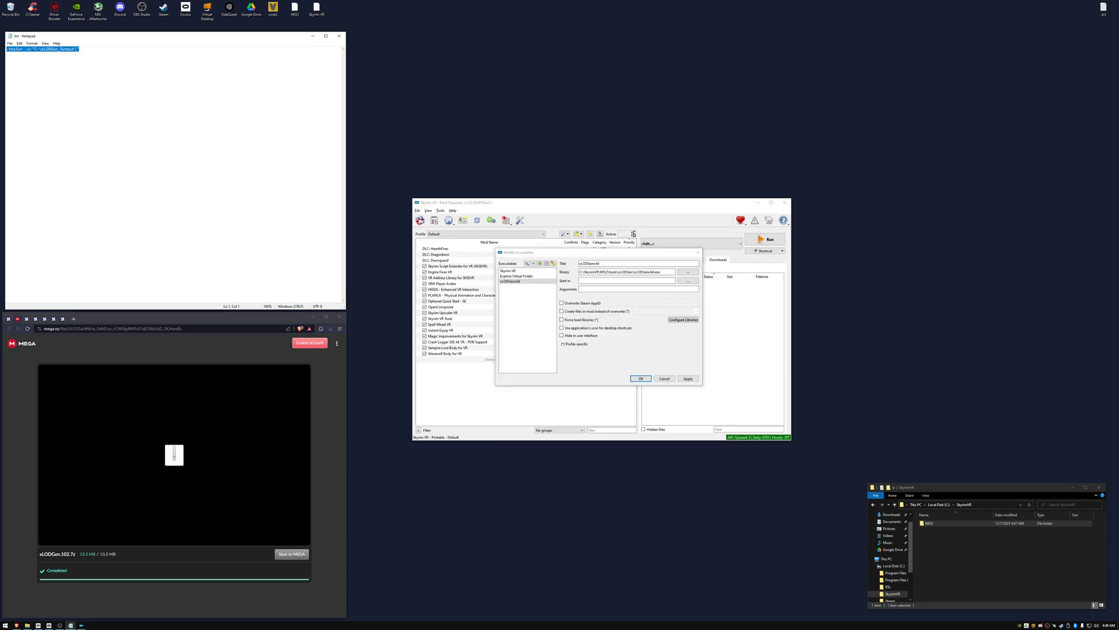
pyautogui.click(583, 289)
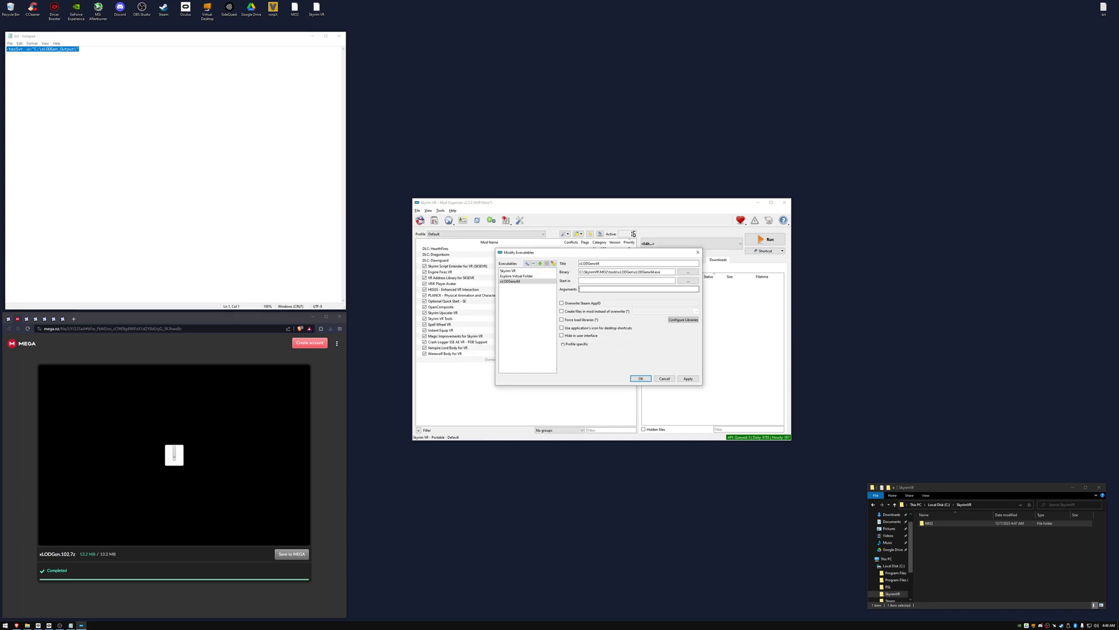
pyautogui.hotkey('ctrl', 'v')
pyautogui.click(581, 319)
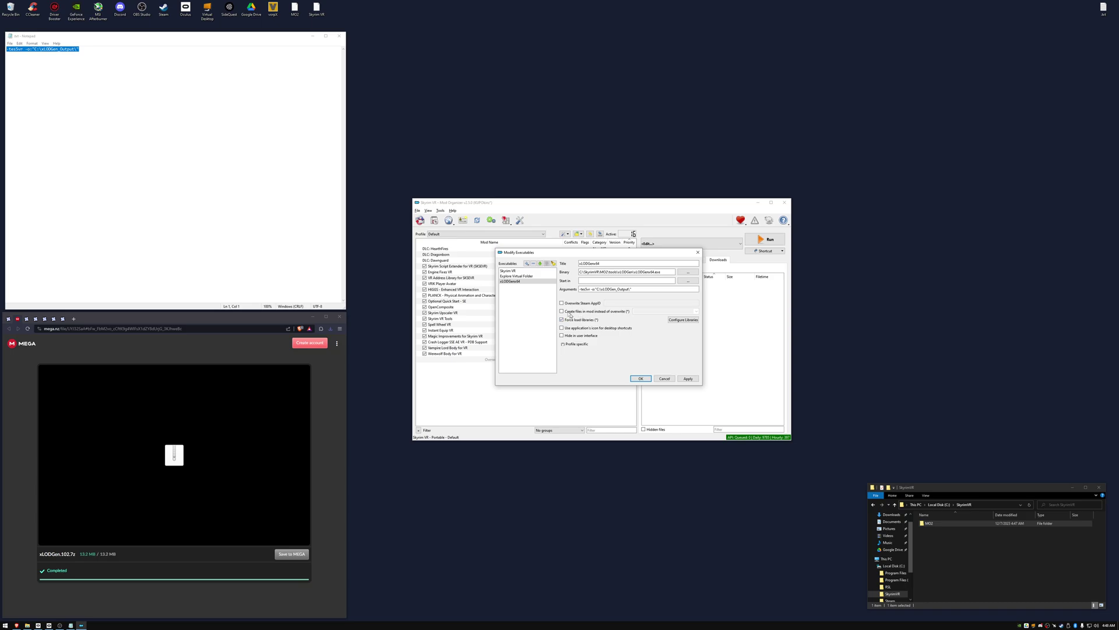
# Add DynDOLODx64.exe from tools\DynDOLOD as an executable with the argument -tes5vr and force load libraries enabled
pyautogui.click(527, 263)
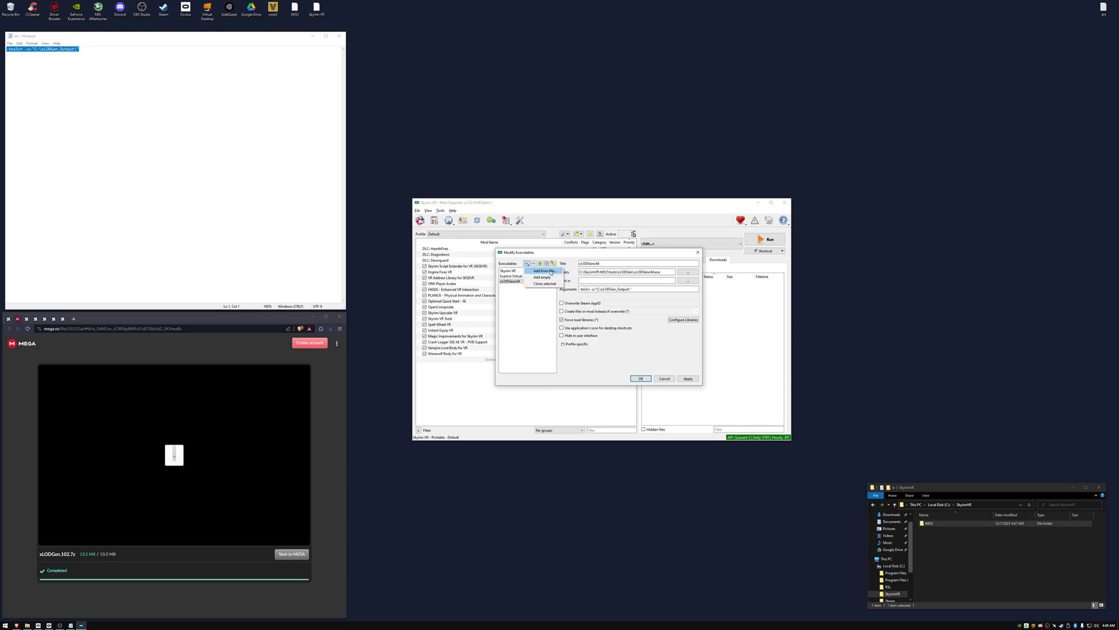
pyautogui.click(545, 271)
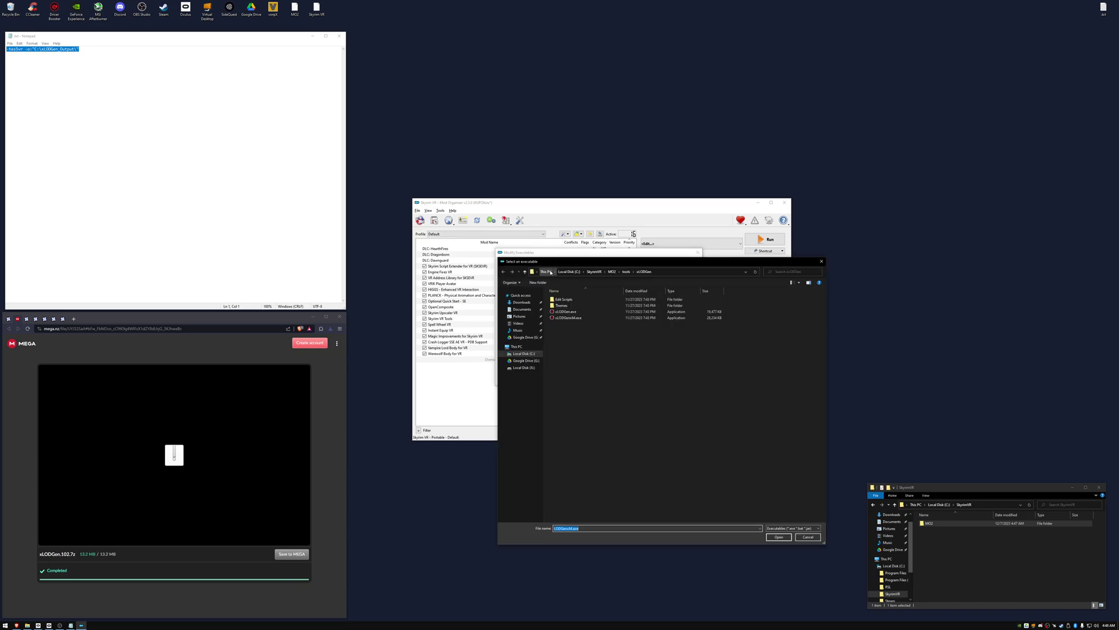
pyautogui.click(626, 271)
pyautogui.doubleClick(564, 305)
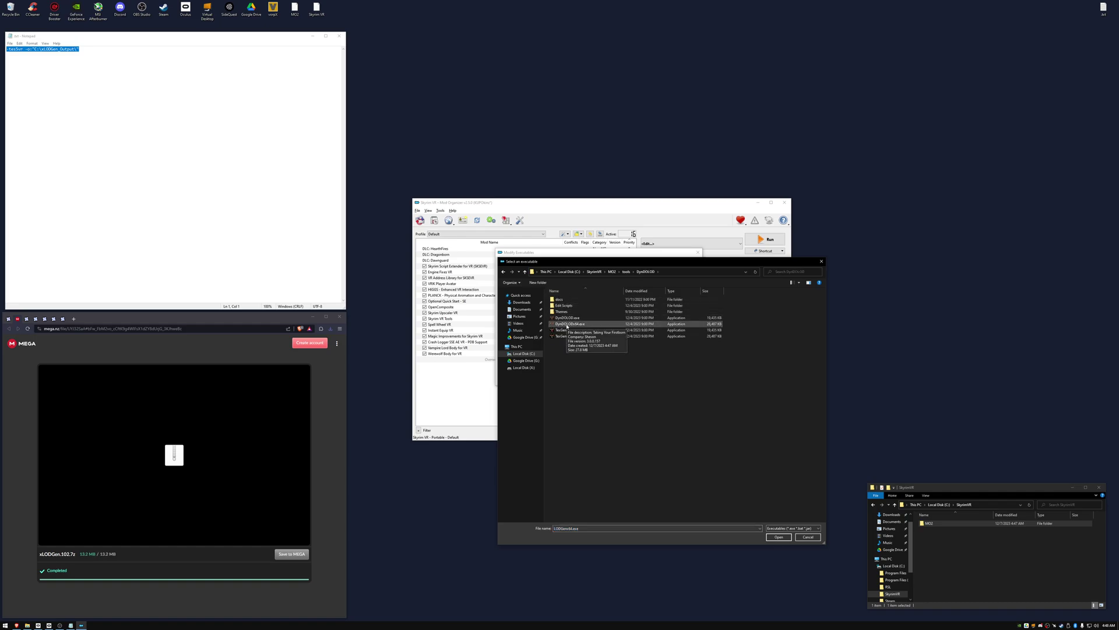
pyautogui.doubleClick(567, 324)
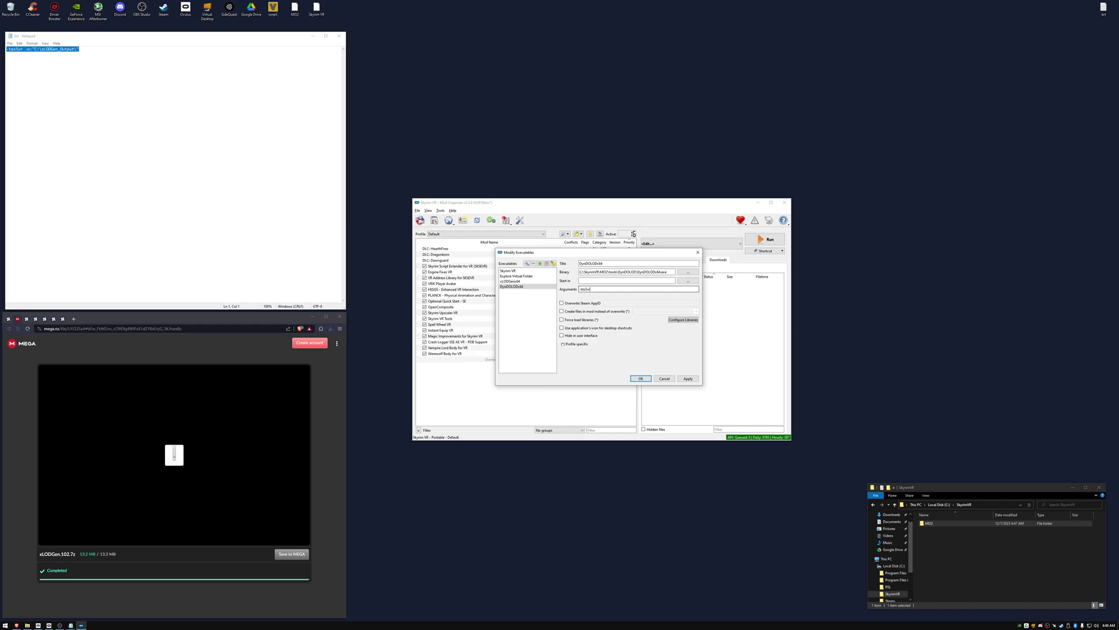
pyautogui.write('-tes5vr')
pyautogui.click(580, 320)
# Add TexGenx64.exe from the DynDOLOD folder with argument -tes5vr and force load libraries enabled, and save the executables list
pyautogui.click(527, 264)
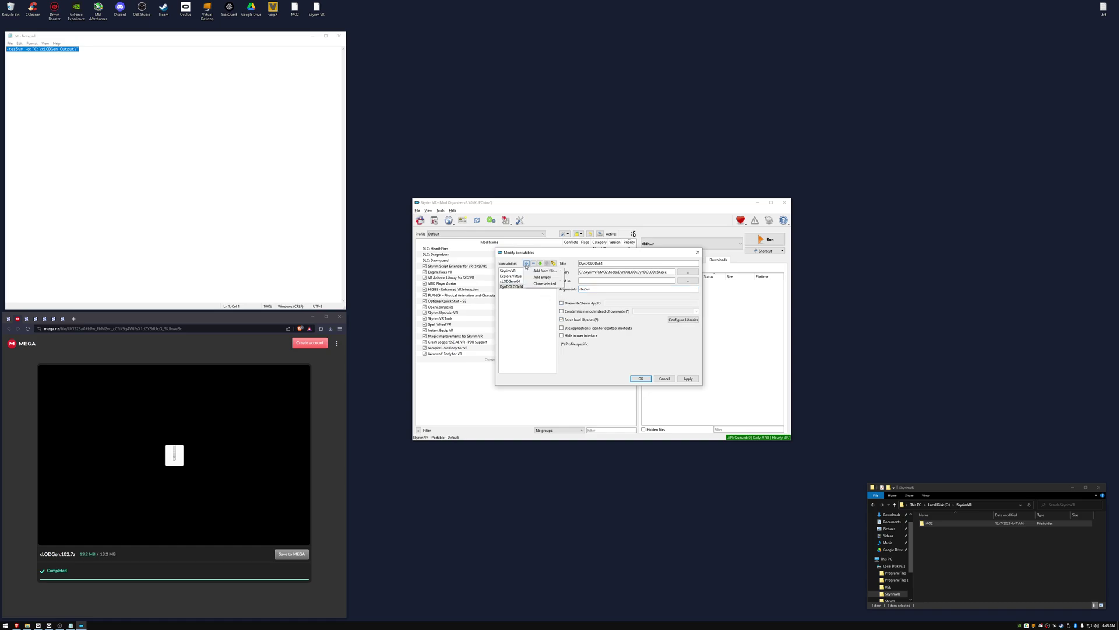
pyautogui.click(553, 273)
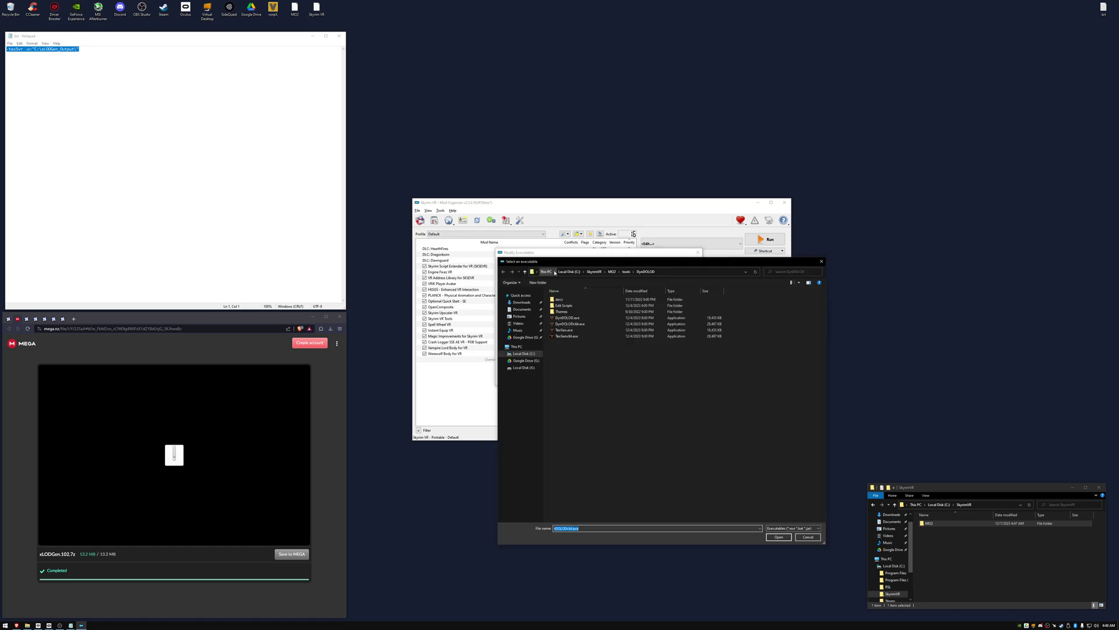
pyautogui.doubleClick(576, 336)
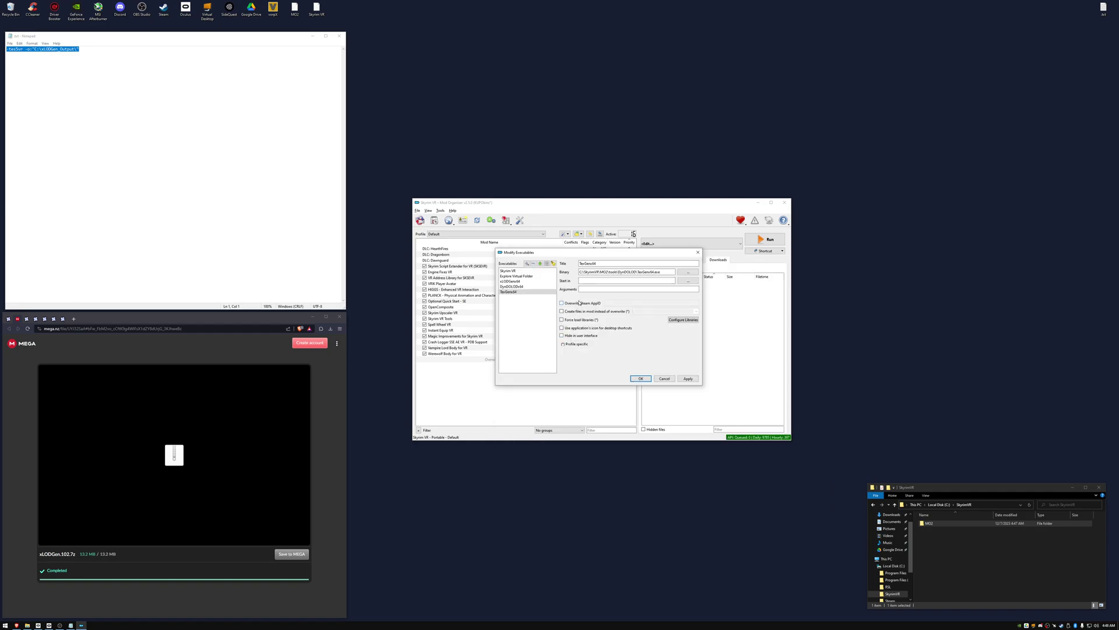
pyautogui.click(581, 289)
pyautogui.click(590, 321)
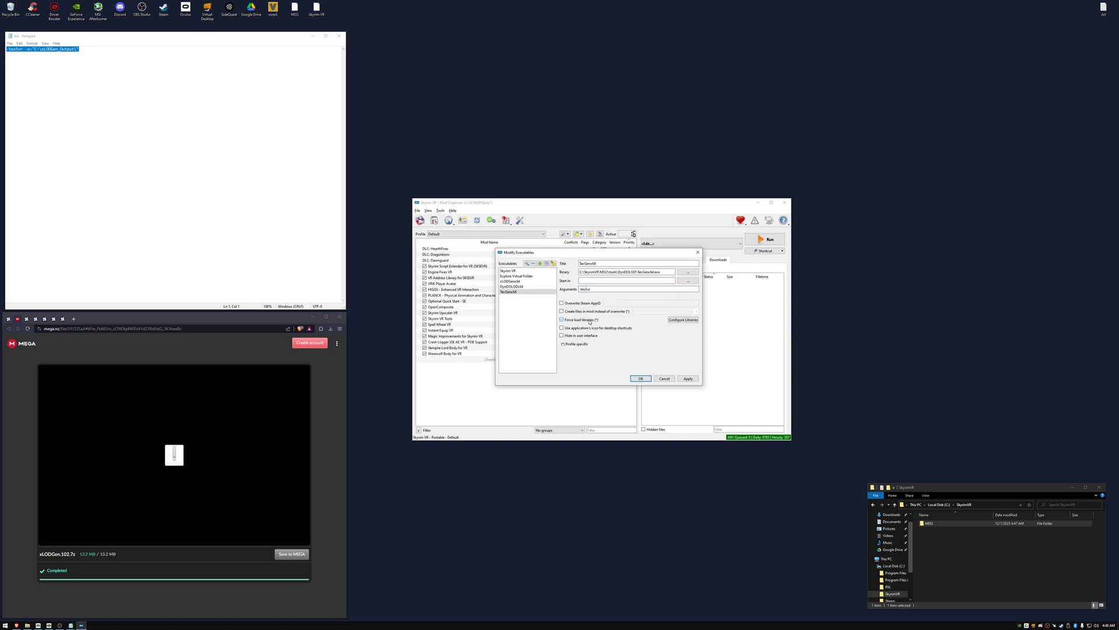
pyautogui.click(645, 378)
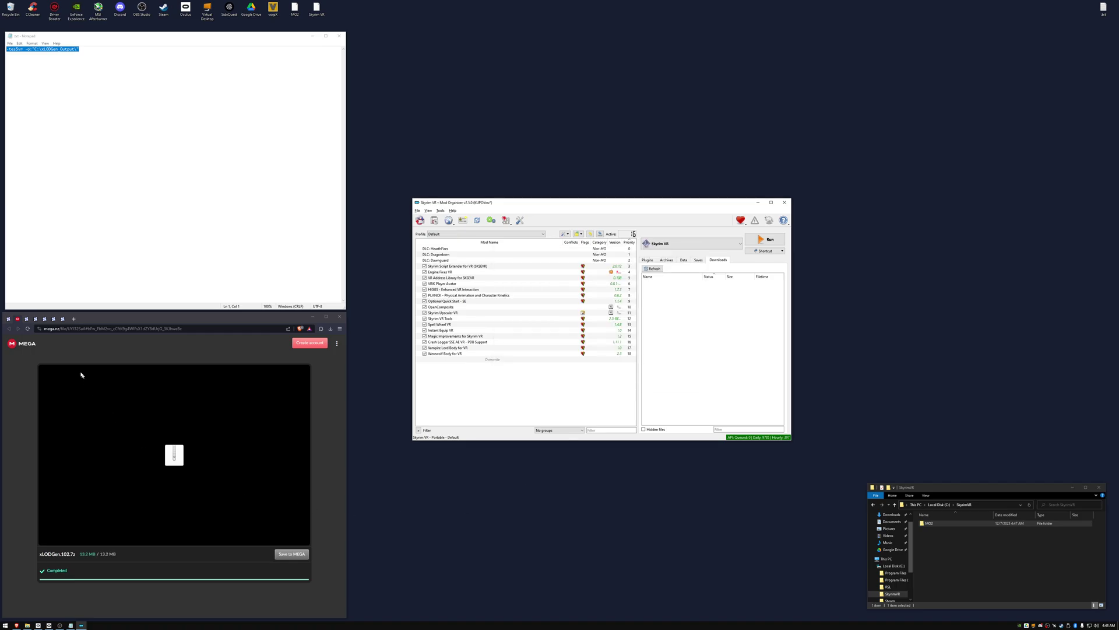
# Download PapyrusUtil SE - Scripting Utility Functions and SSE Terrain Tamriel Full Extend from Nexus Mods through the mod manager
pyautogui.click(27, 319)
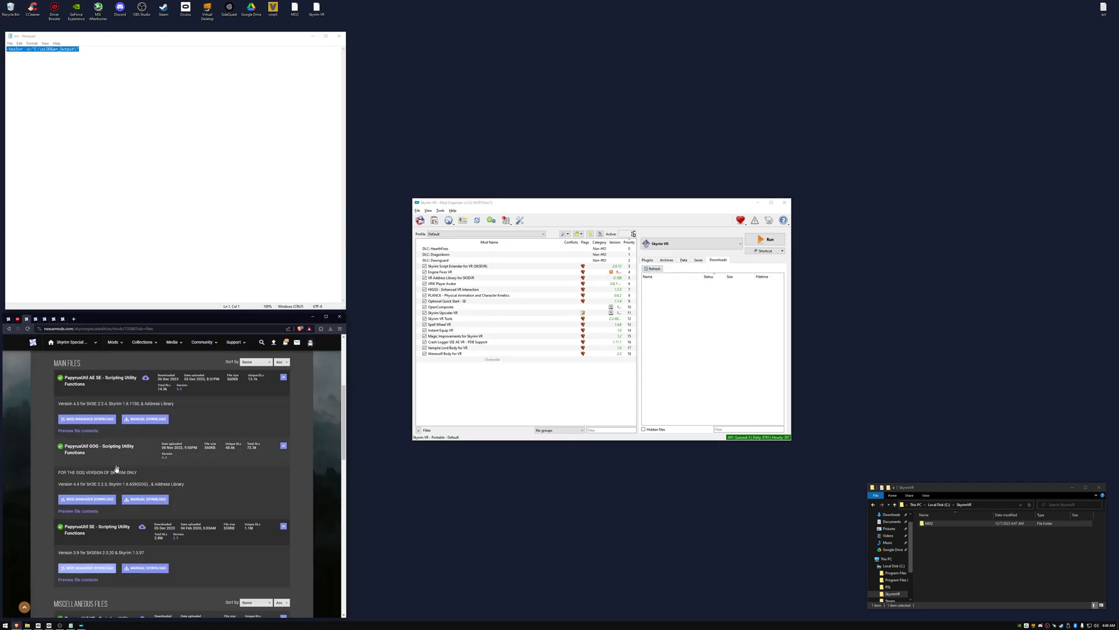
pyautogui.click(99, 571)
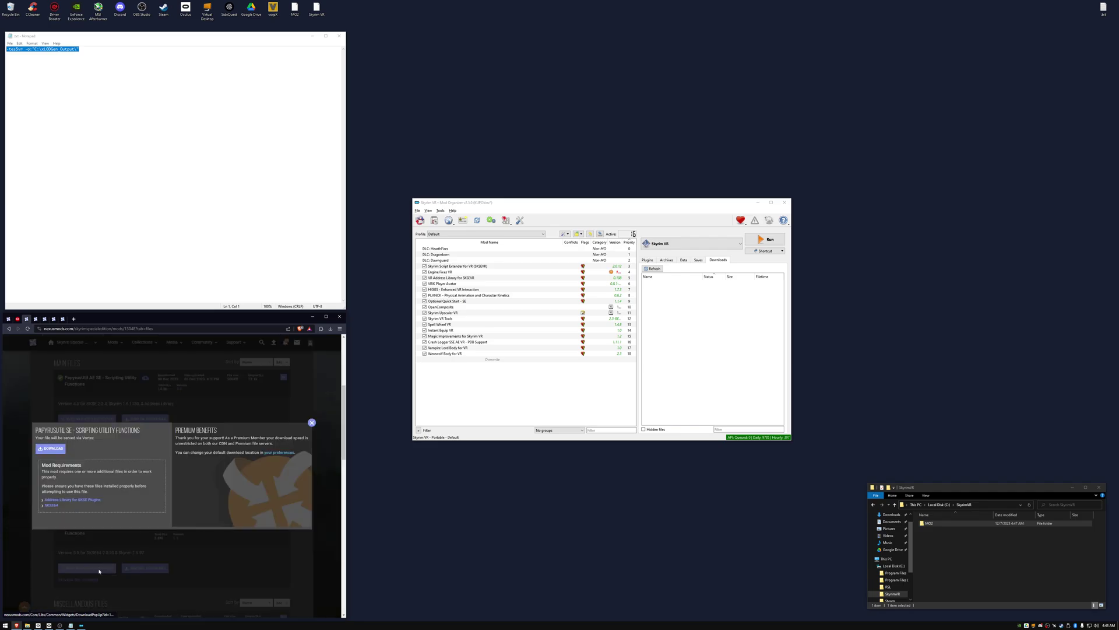
pyautogui.click(56, 449)
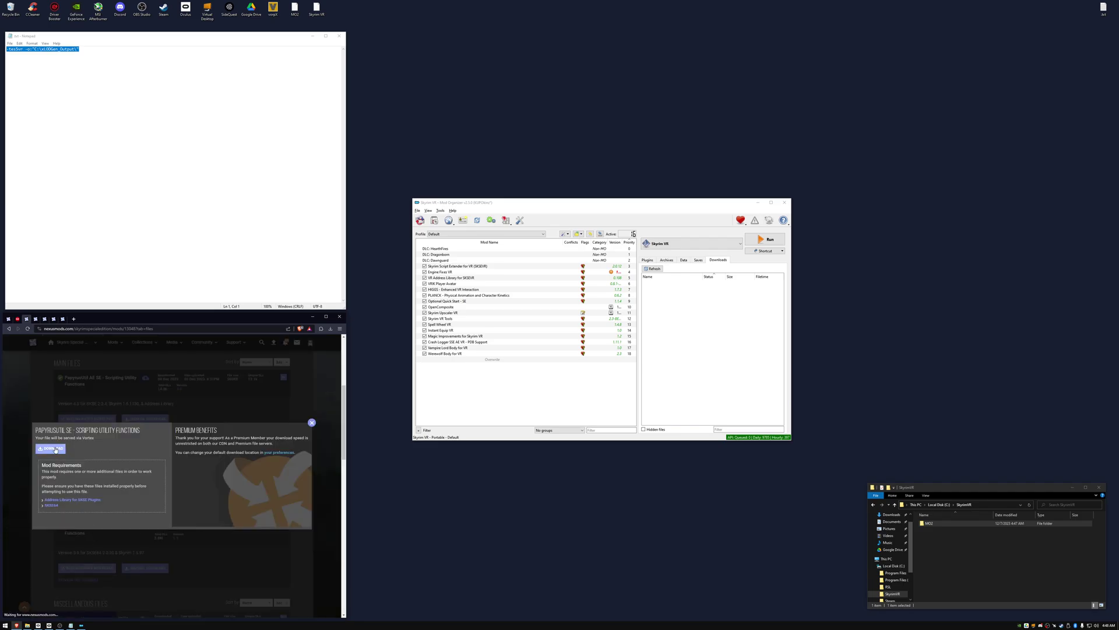
pyautogui.click(36, 319)
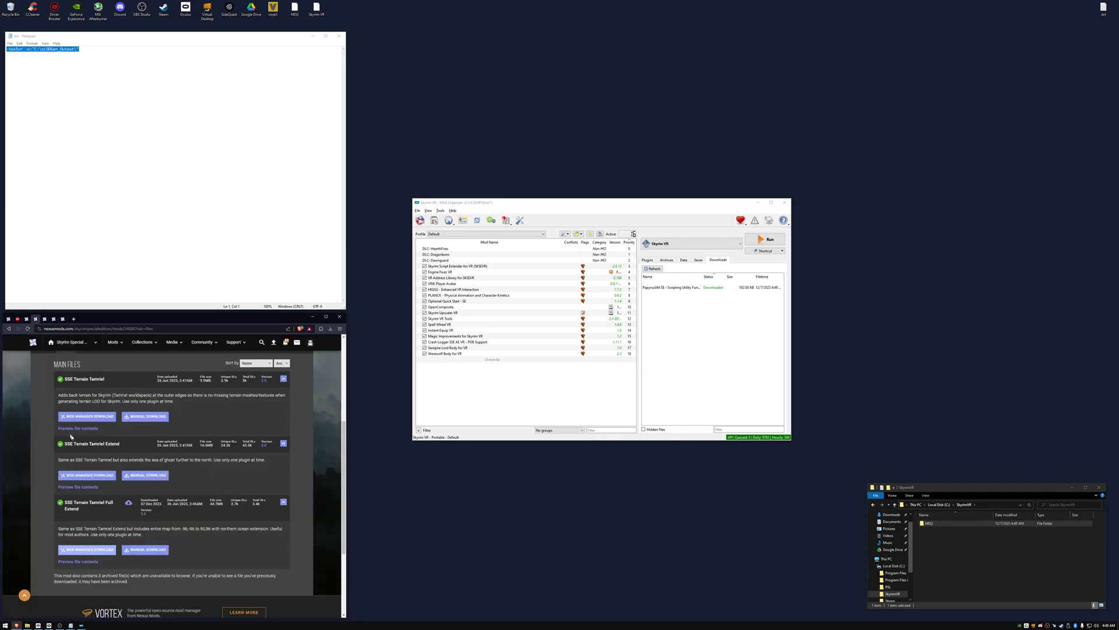
pyautogui.click(87, 549)
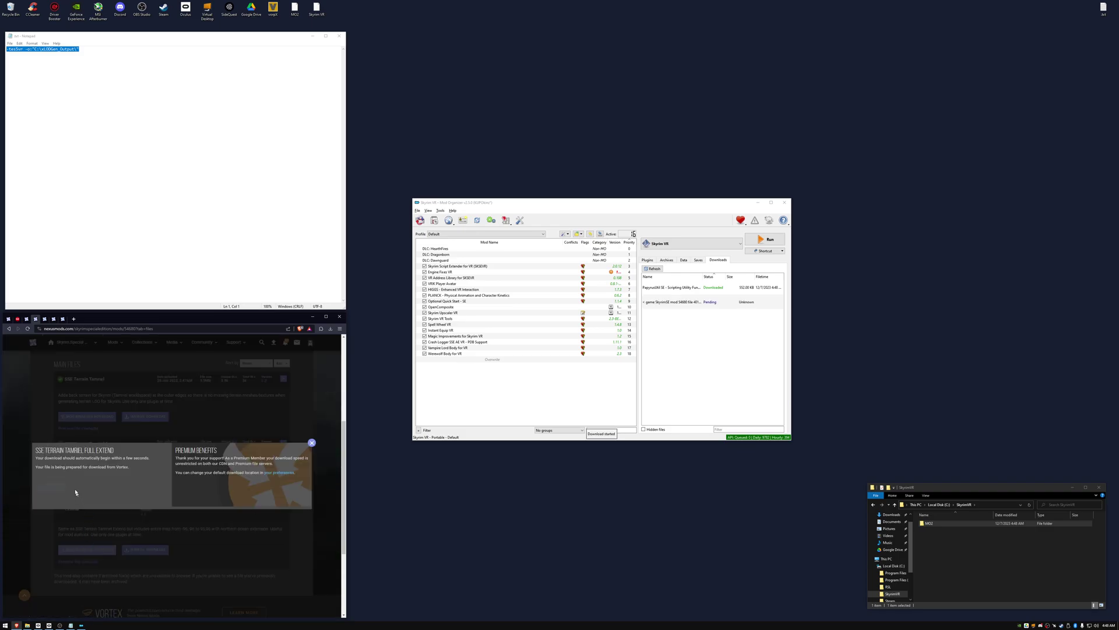
# Download DynDOLOD Resources SE 3.00 and DynDOLOD DLL VR - Scripts from Nexus Mods through the mod manager
pyautogui.hotkey('ctrl', 'Tab')
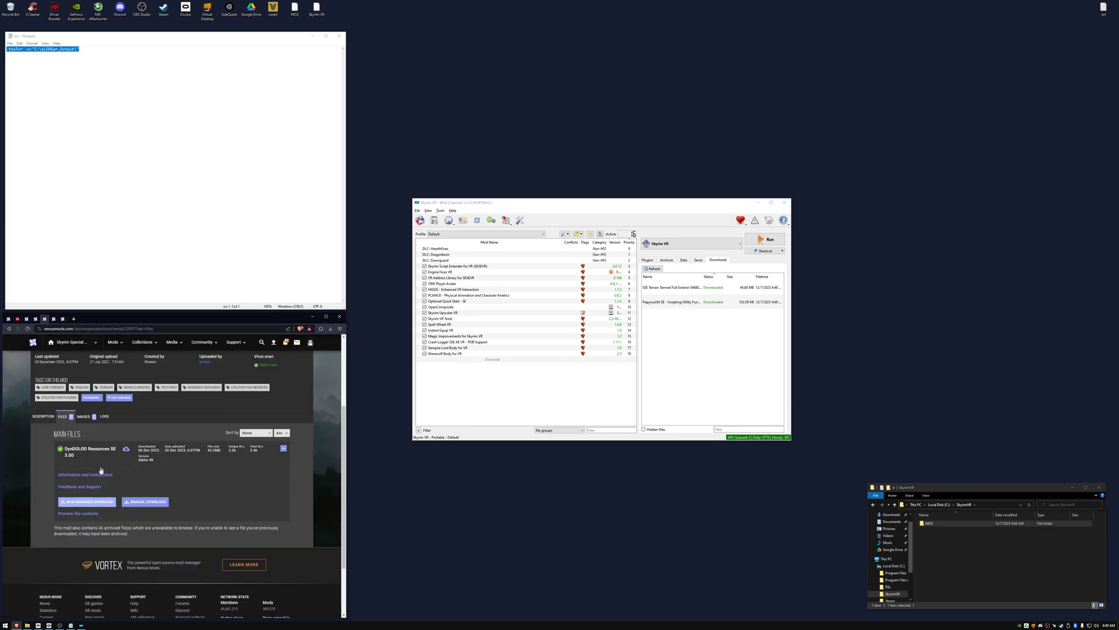
pyautogui.click(99, 500)
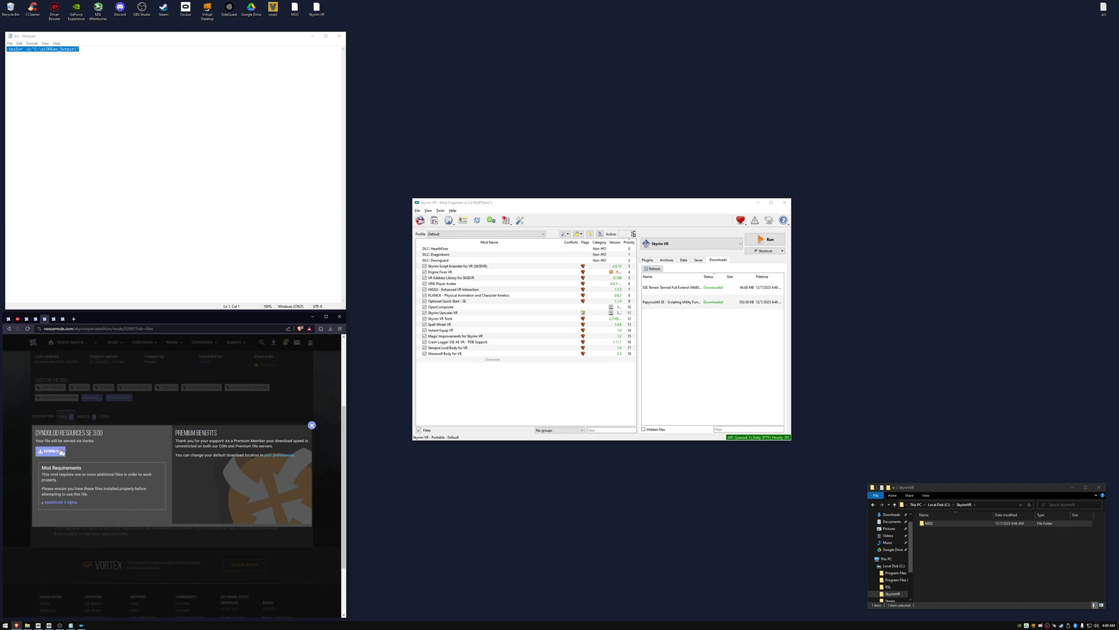
pyautogui.hotkey('ctrl', 'Tab')
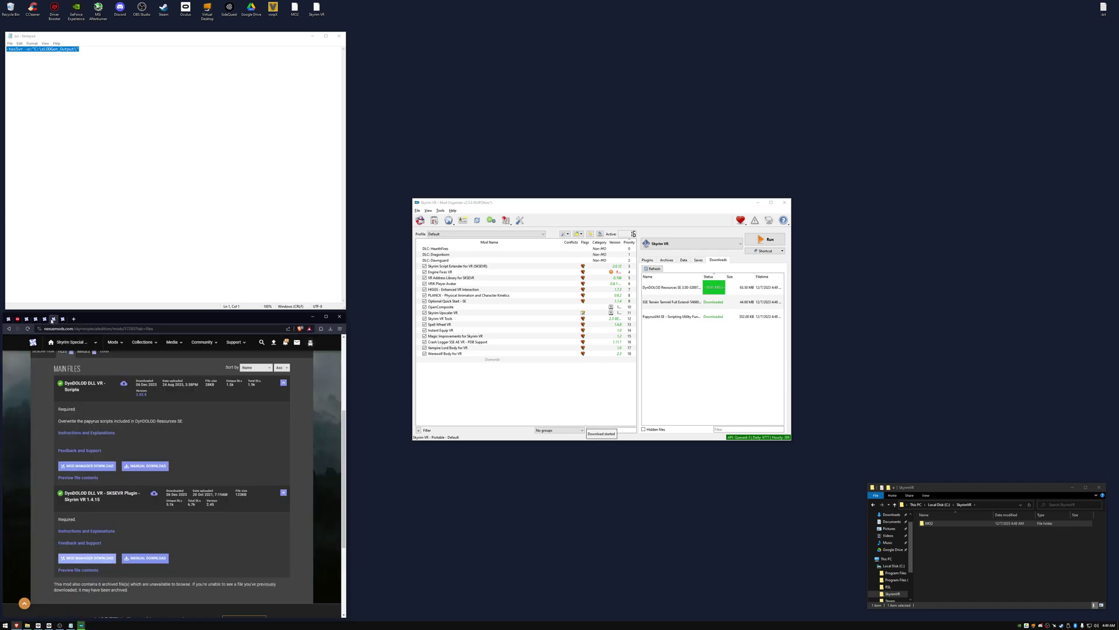
pyautogui.click(88, 466)
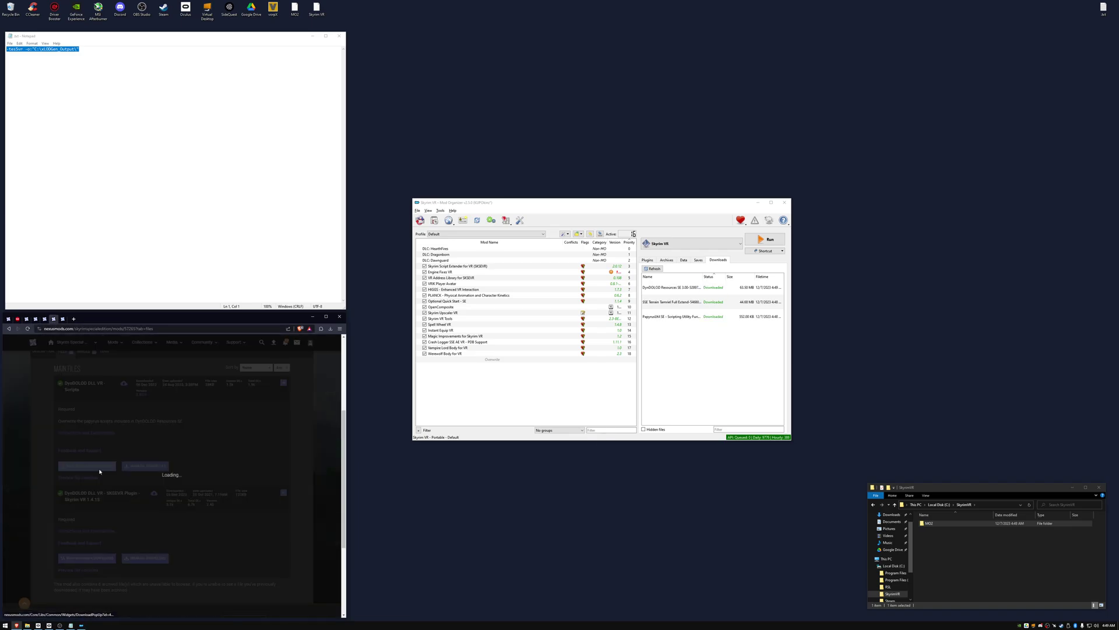
pyautogui.click(61, 452)
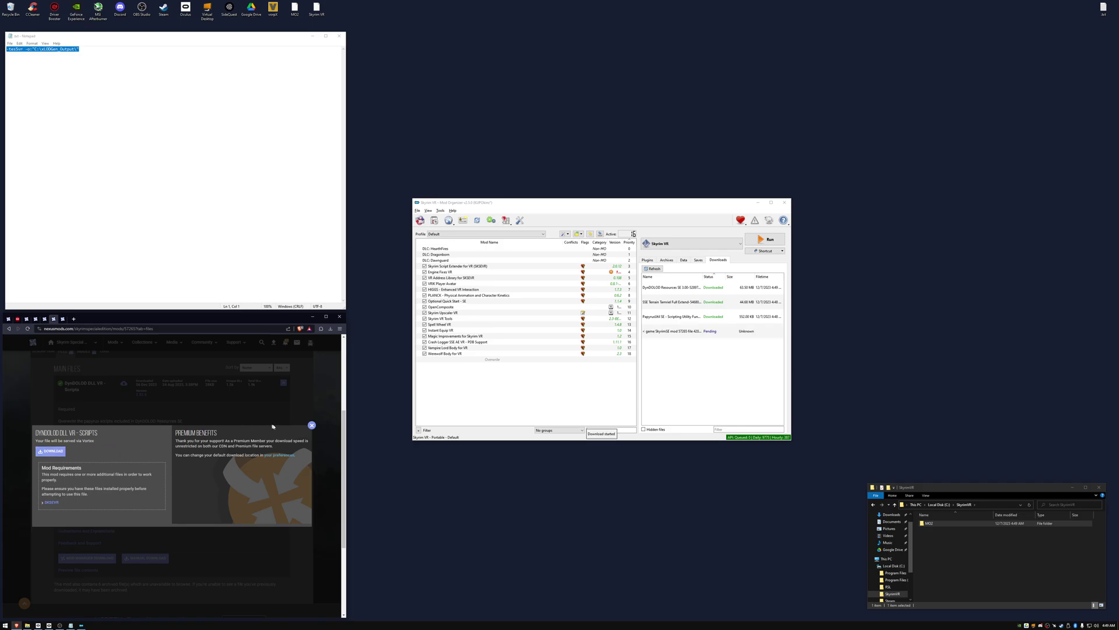
pyautogui.click(312, 426)
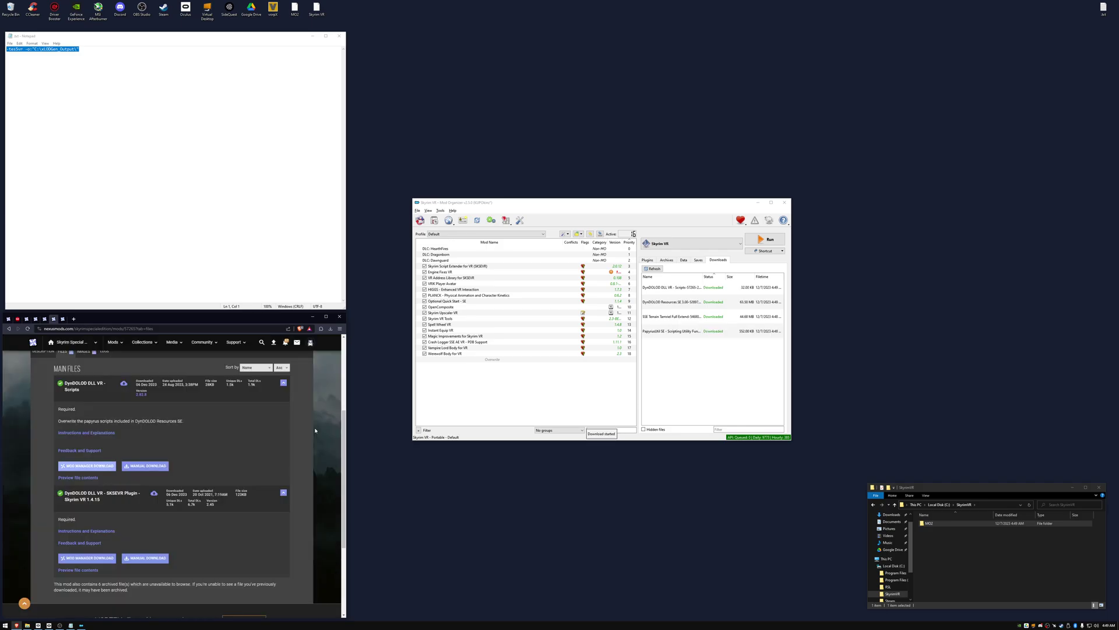
# Download the DynDOLOD DLL VR - SKSEVR Plugin for Skyrim VR 1.4.15 and VR FPS Stabilizer (FOMOD Installer) through the mod manager
pyautogui.click(88, 558)
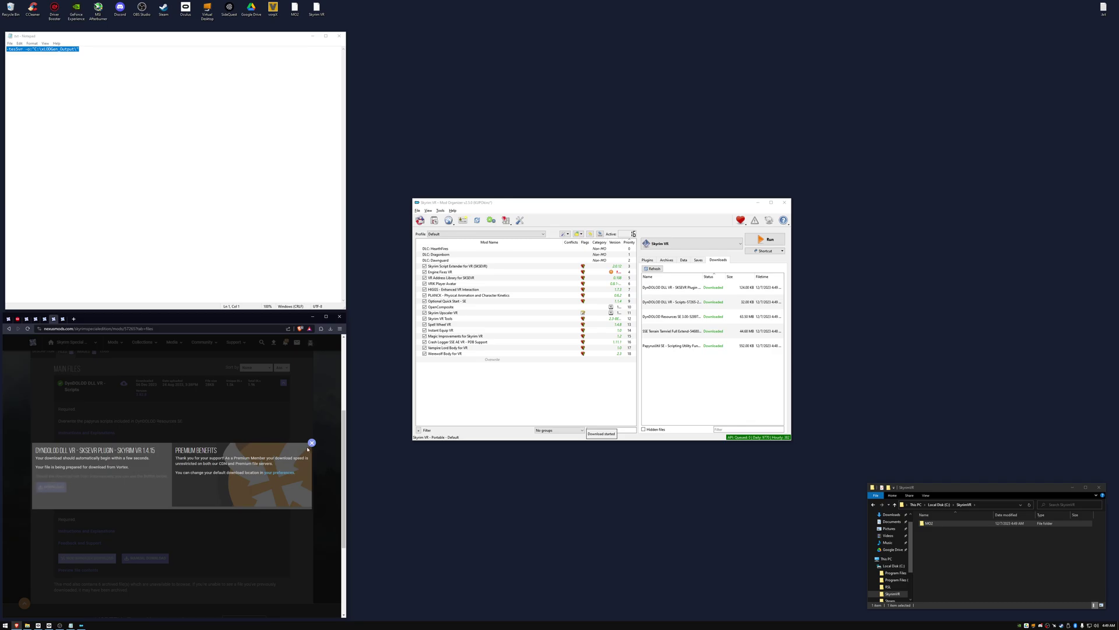
pyautogui.click(312, 443)
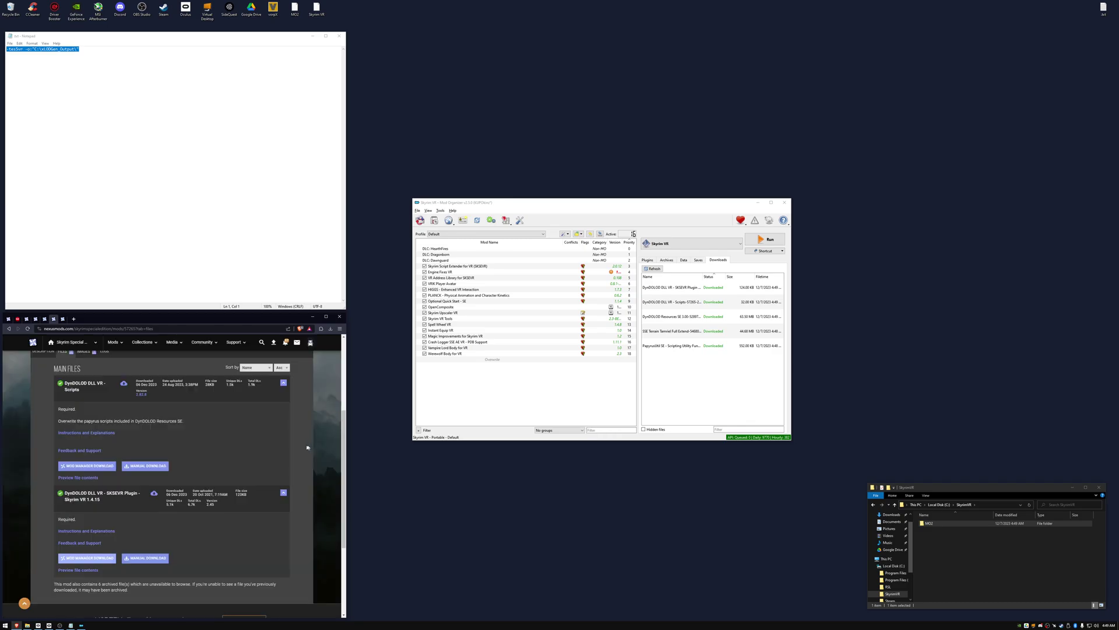
pyautogui.click(63, 319)
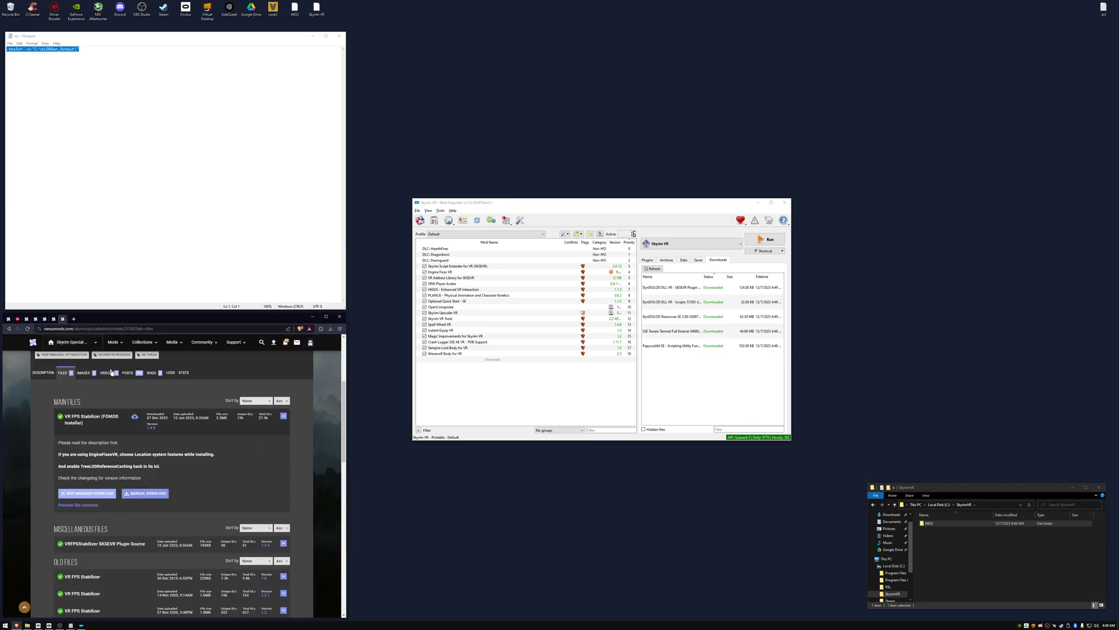
pyautogui.click(100, 494)
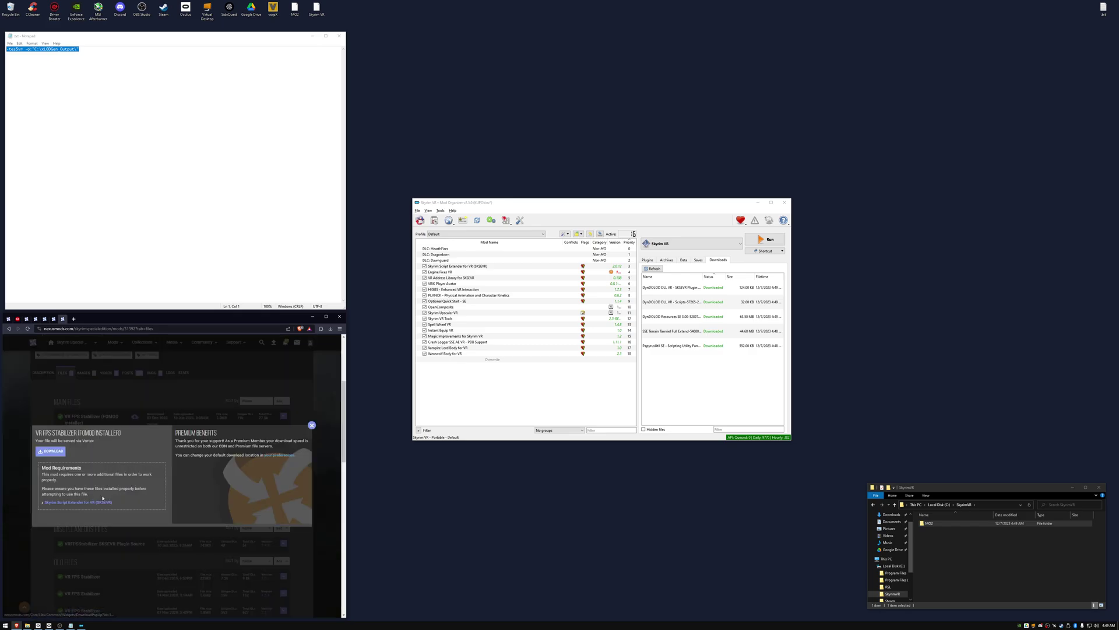
pyautogui.click(54, 452)
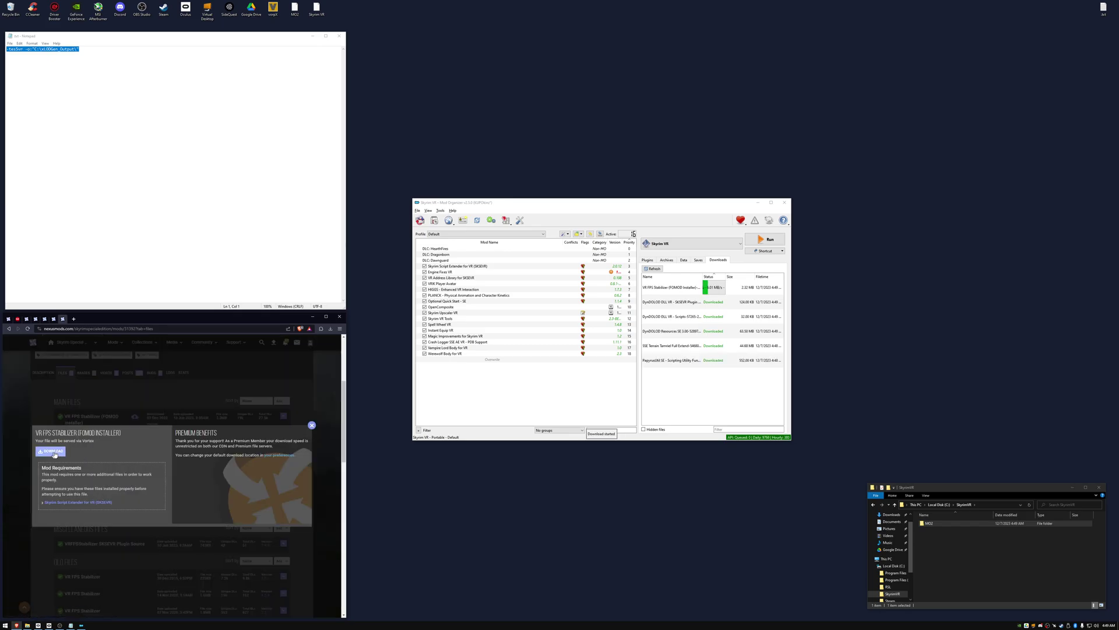
# Install the downloaded PapyrusUtil SE and SSE Terrain Tamriel Full Extend mods in Mod Organizer under their suggested names
pyautogui.doubleClick(697, 363)
pyautogui.click(623, 330)
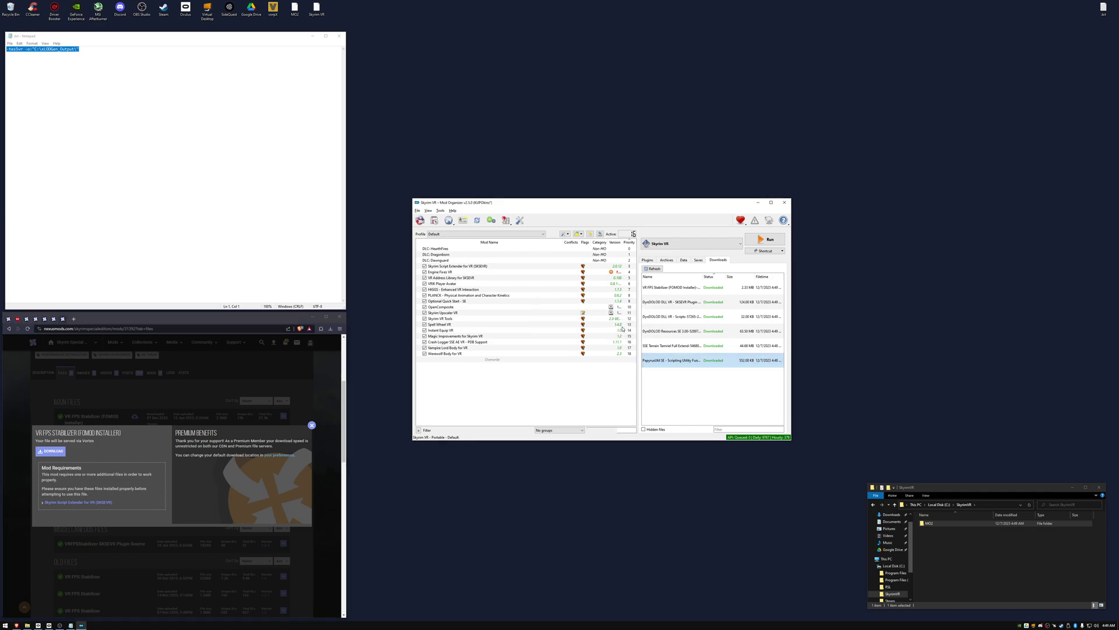
pyautogui.doubleClick(692, 344)
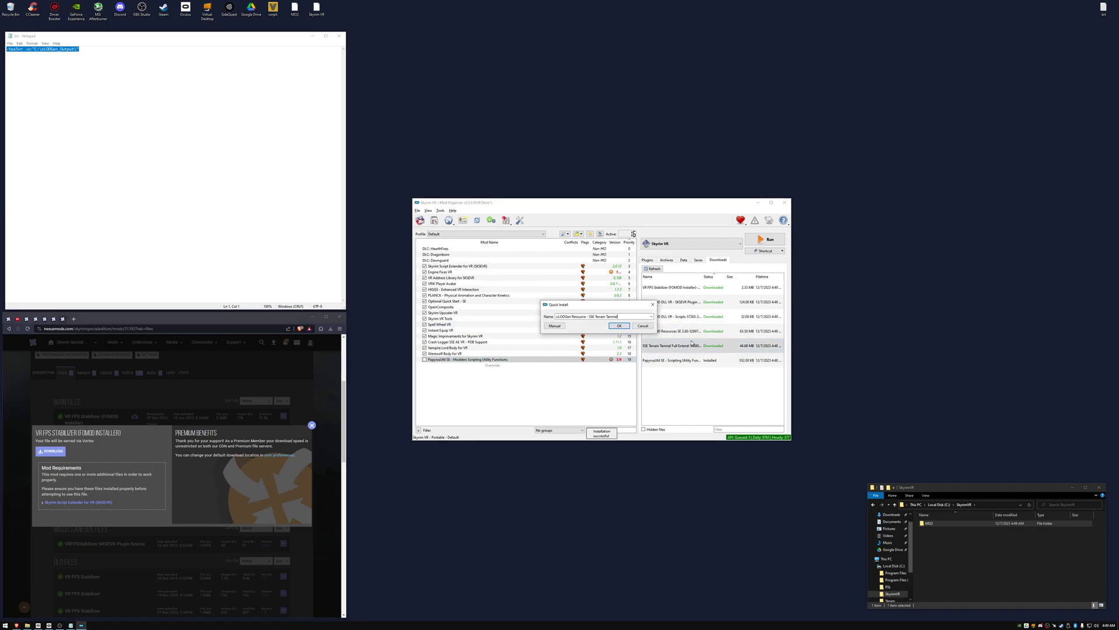
pyautogui.click(619, 328)
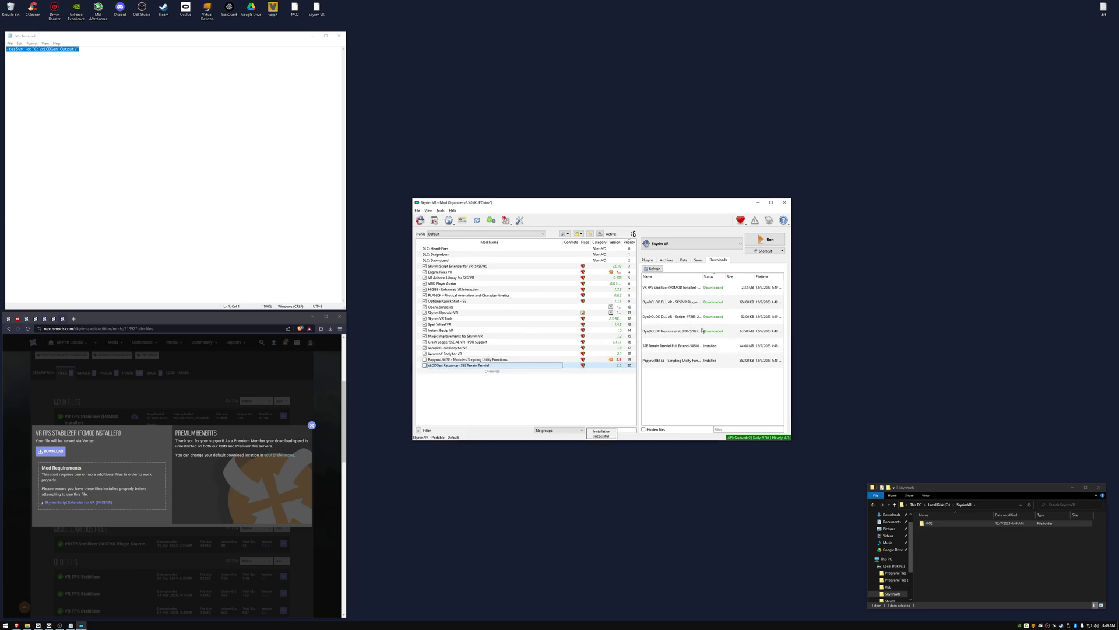
# Install DynDOLOD Resources SE with the core files and none of the visual, performance or misc options
pyautogui.doubleClick(699, 331)
pyautogui.click(618, 328)
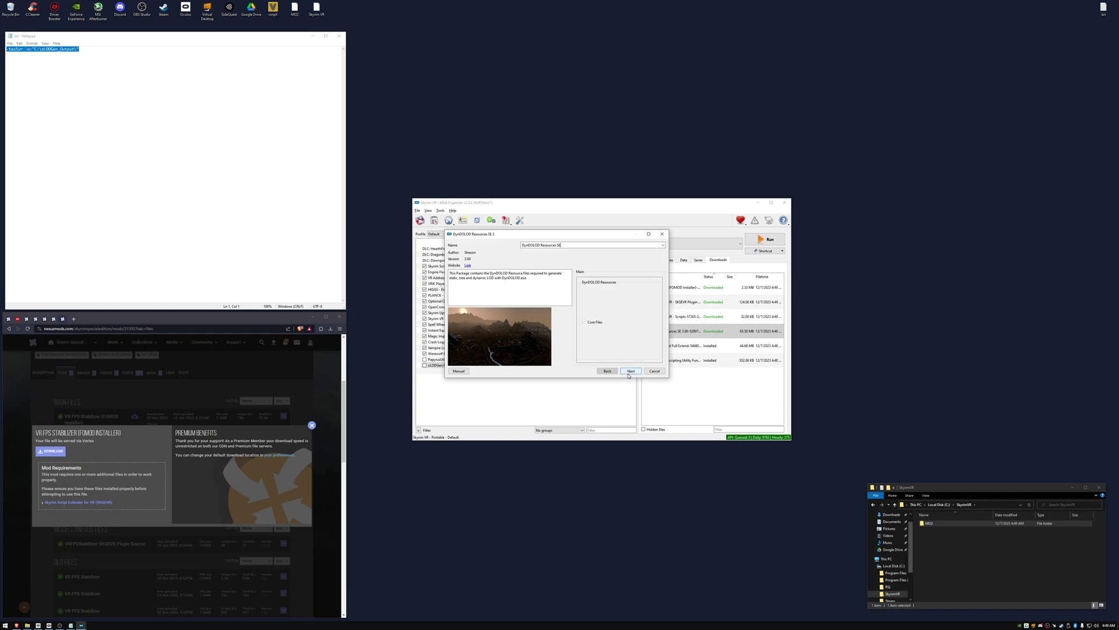
pyautogui.click(629, 372)
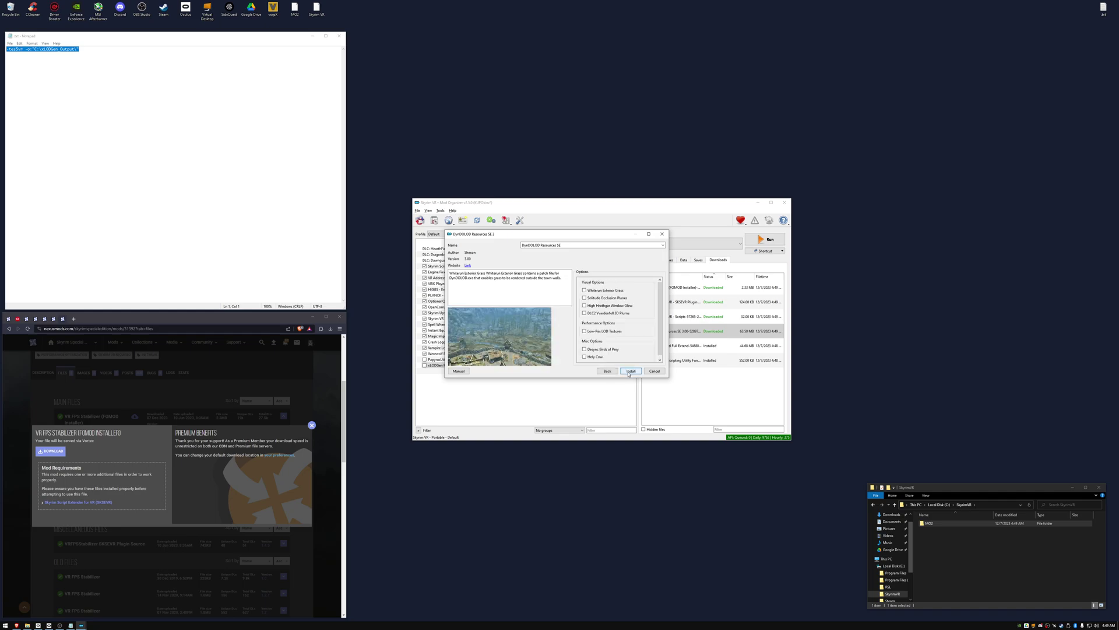
pyautogui.click(629, 372)
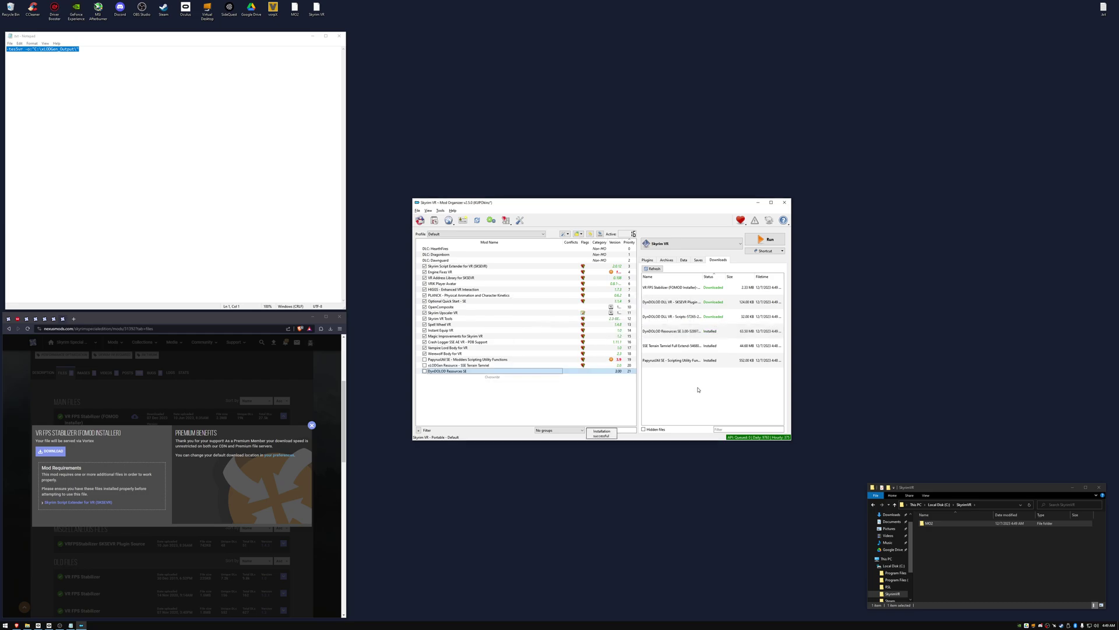
# Install DynDOLOD DLL VR - Scripts, and install the SKSEVR plugin as a separate mod named "DynDOLOD DLL VR - Plugin"
pyautogui.doubleClick(693, 316)
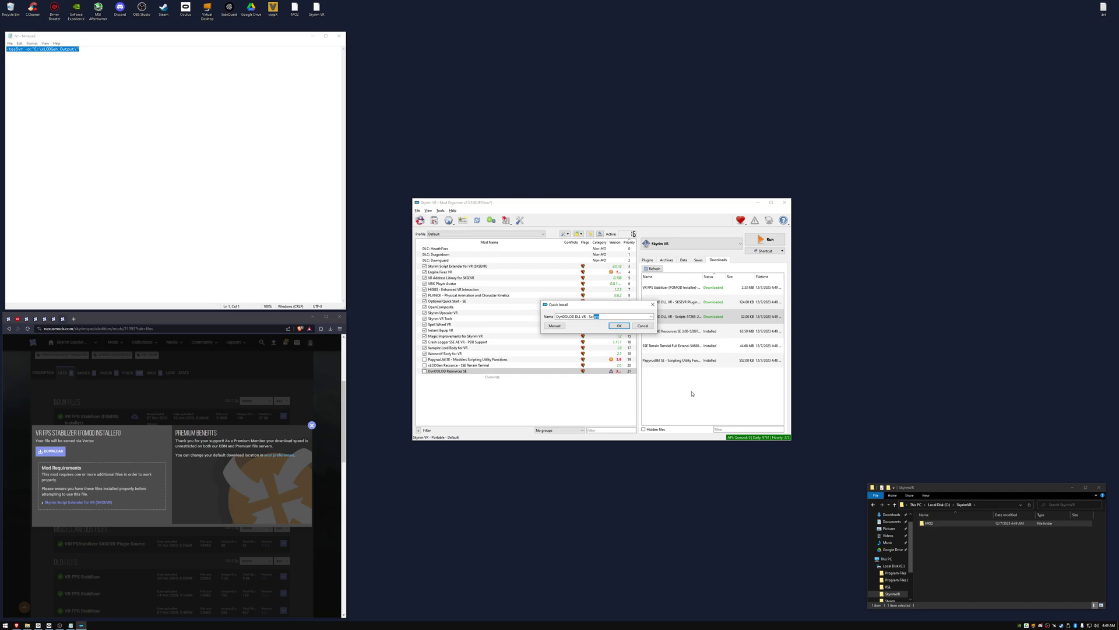
pyautogui.press('Return')
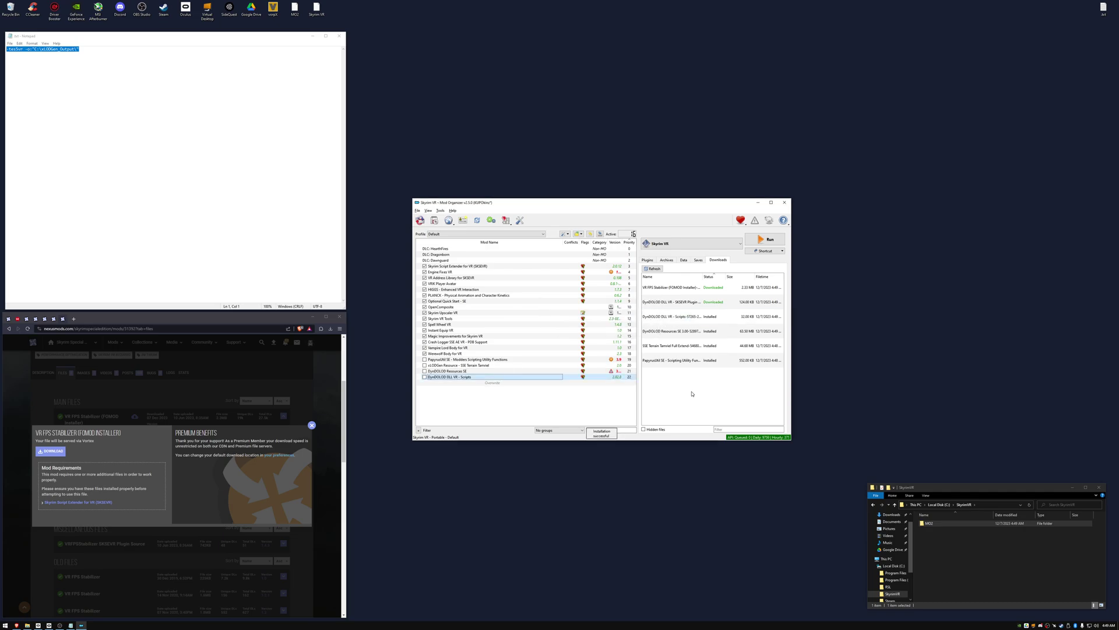
pyautogui.doubleClick(700, 302)
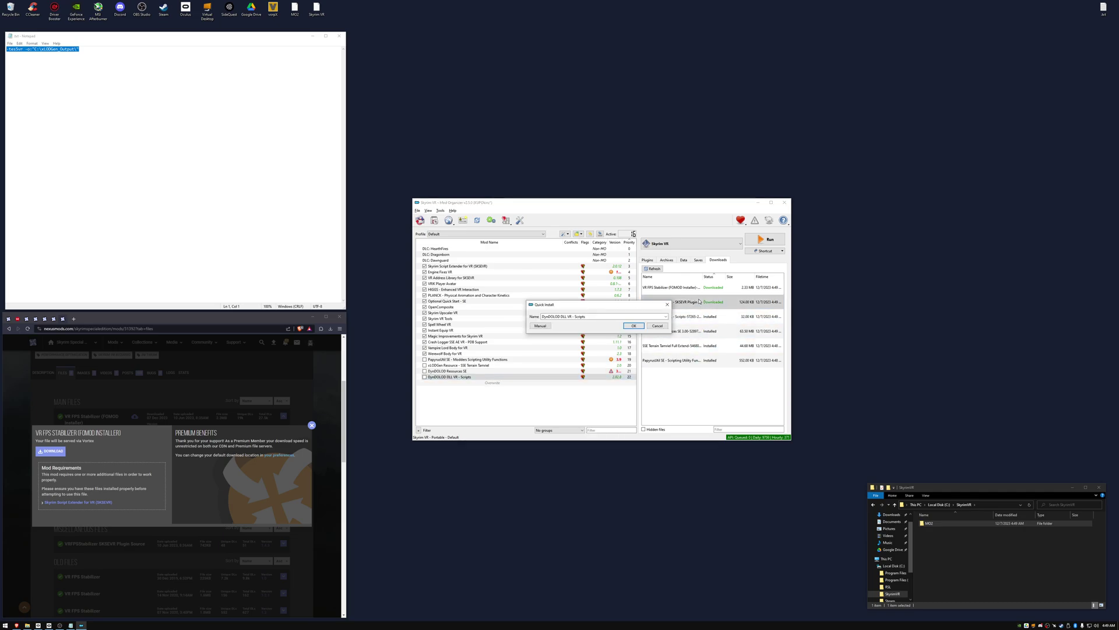
pyautogui.hotkey('ctrl', 'shift', 'Left')
pyautogui.write('Plugin')
pyautogui.press('Return')
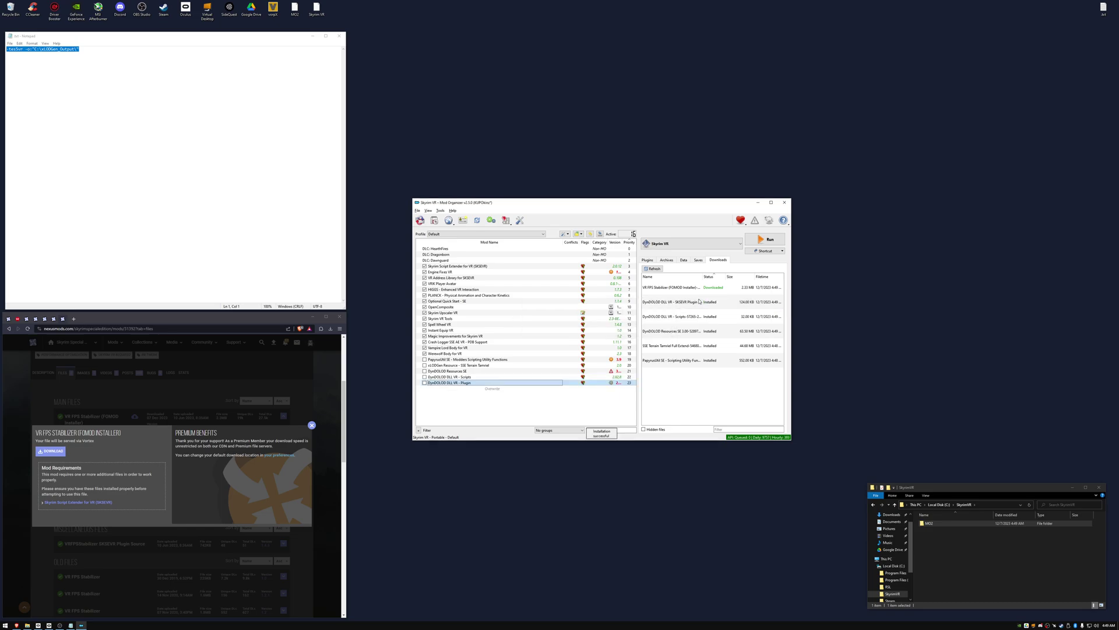
# Install VR FPS Stabilizer with the location system quality set to Low - With Shadows and LOD
pyautogui.doubleClick(687, 287)
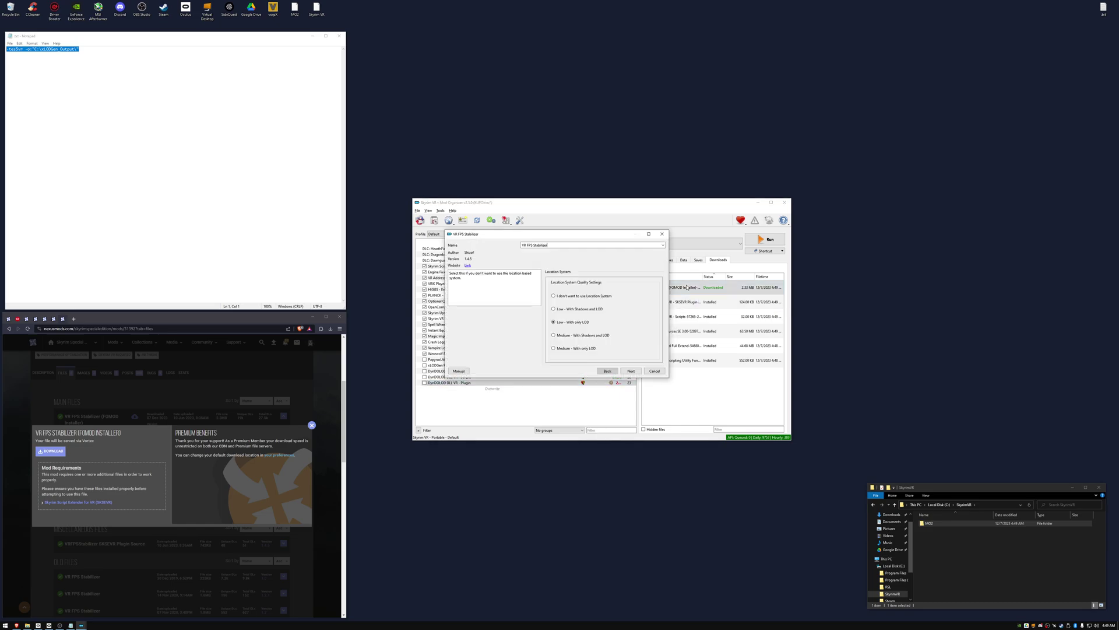
pyautogui.click(560, 308)
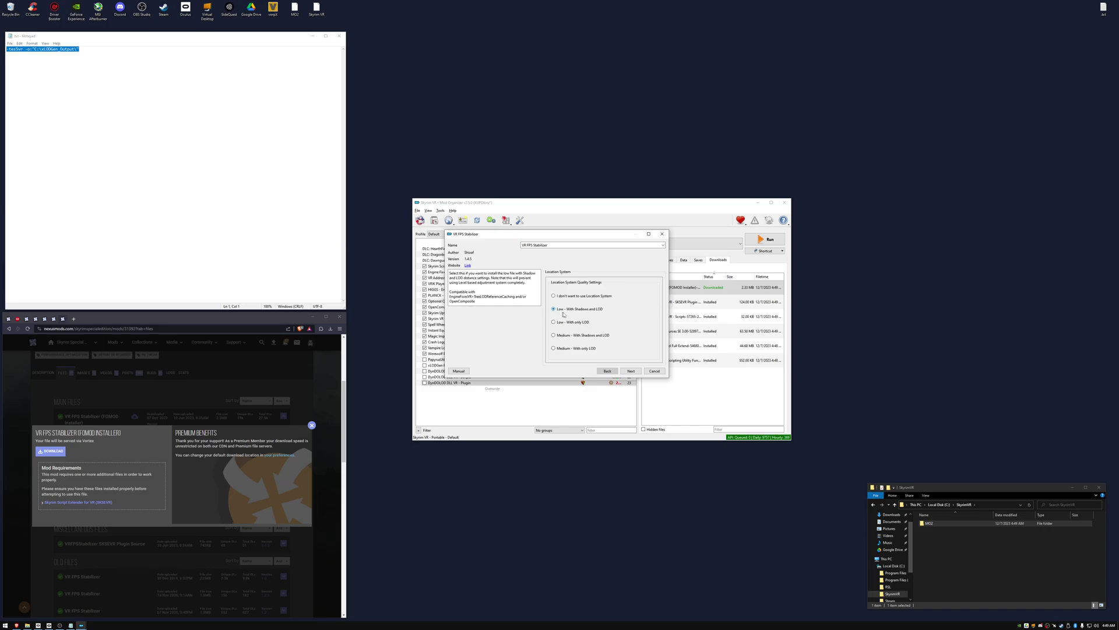
pyautogui.click(628, 370)
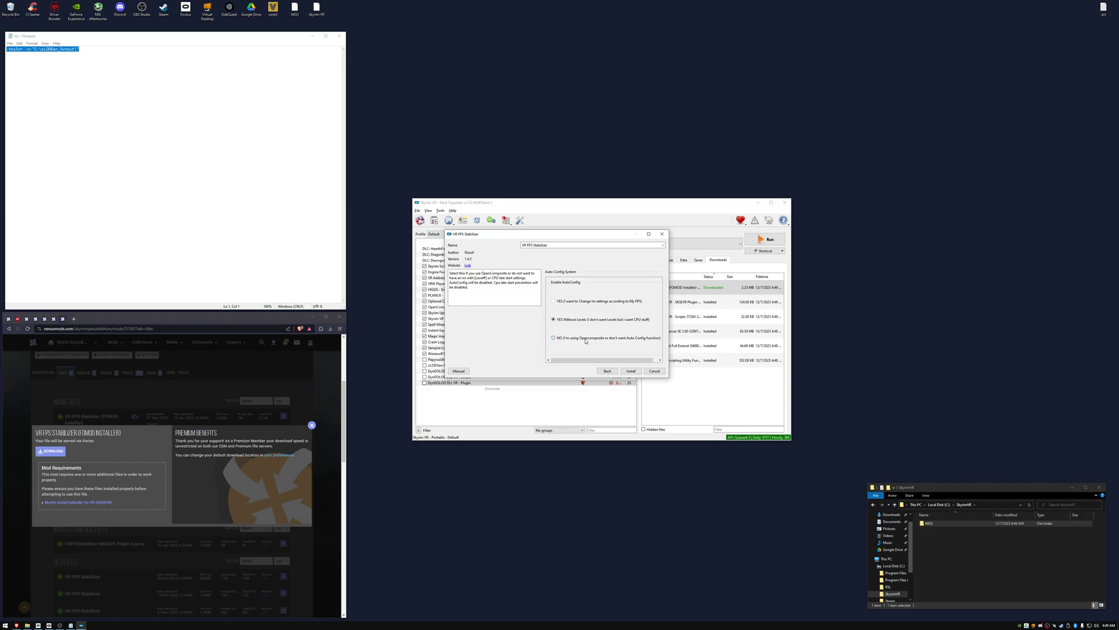
pyautogui.click(634, 370)
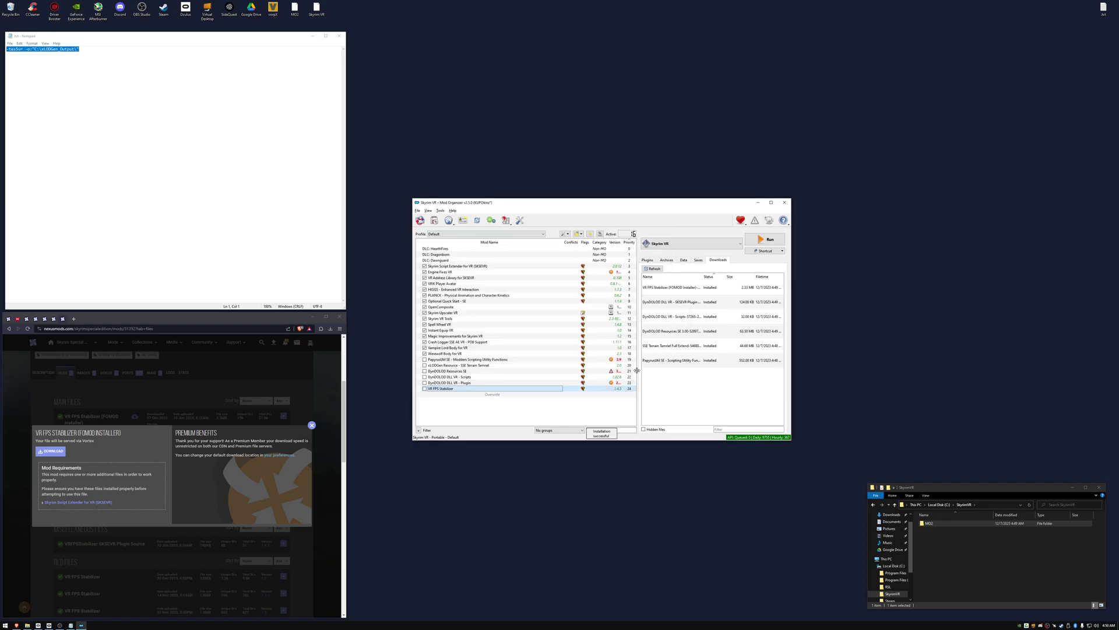
# Enable all mods in the Mod Organizer mod list, including the six newly installed ones
pyautogui.click(564, 234)
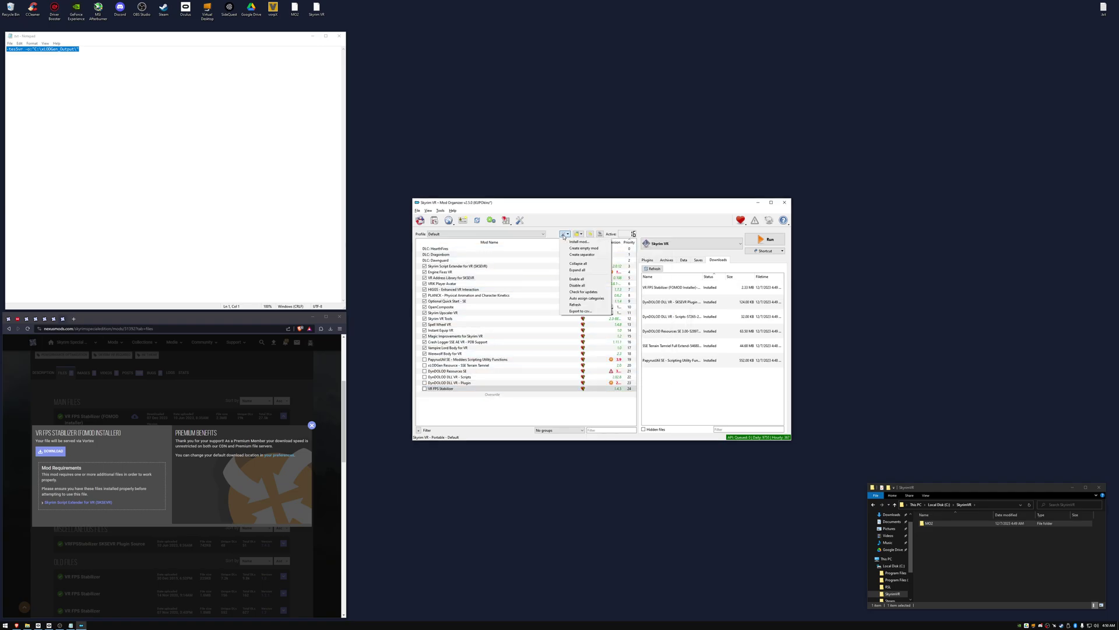
pyautogui.click(576, 279)
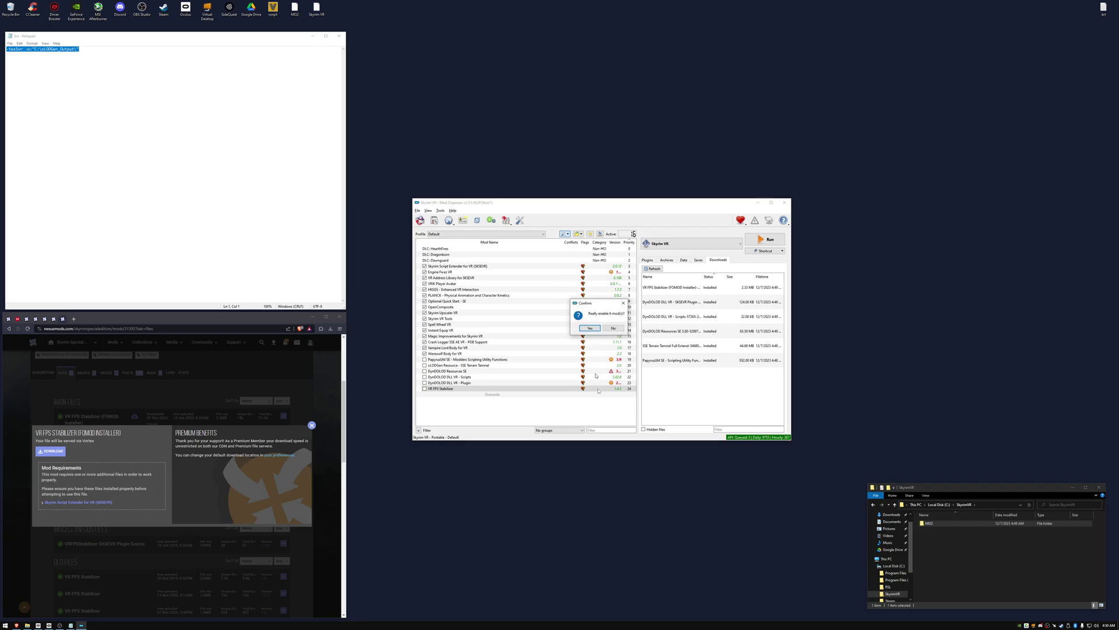
pyautogui.click(589, 327)
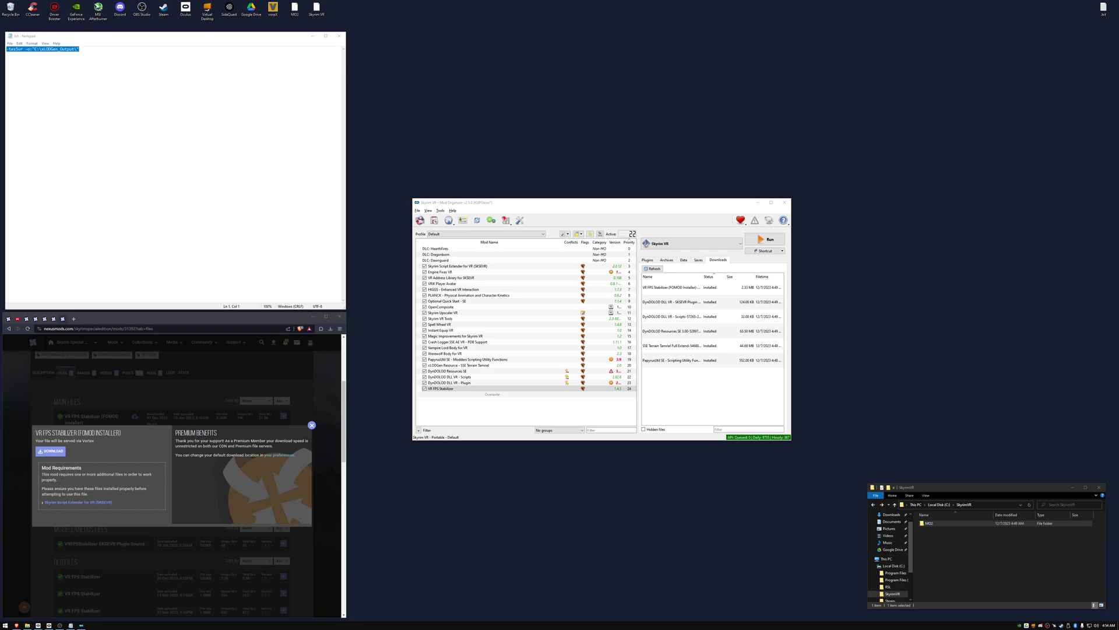
# Run xLODGenx64 from Mod Organizer, generate terrain LOD for all worldspaces, and close it when generation completes
pyautogui.click(688, 243)
pyautogui.click(676, 286)
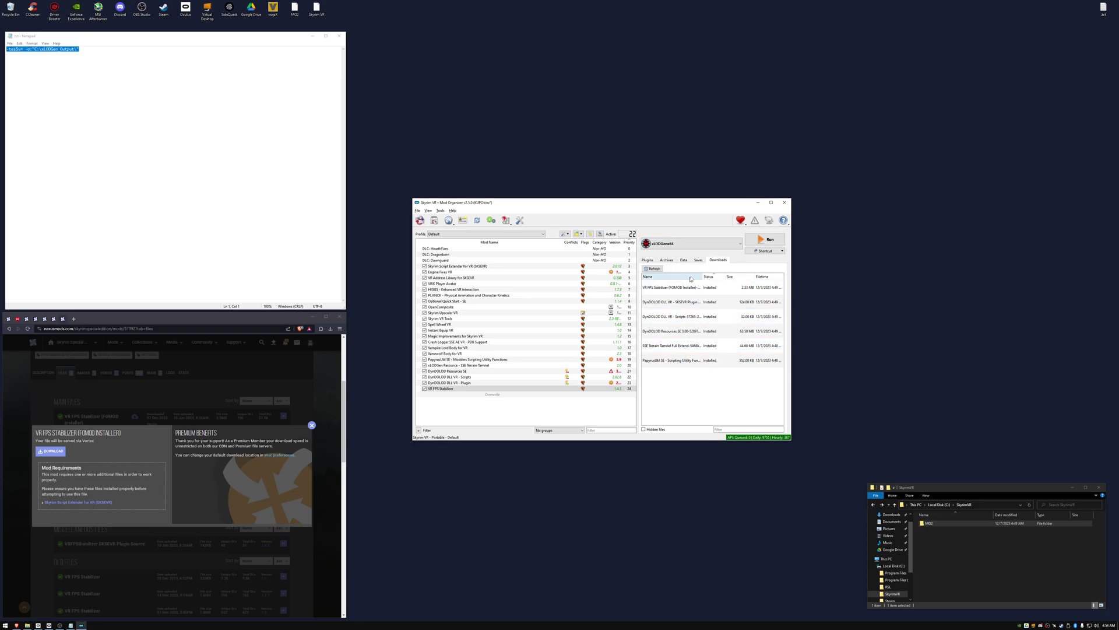
pyautogui.click(755, 241)
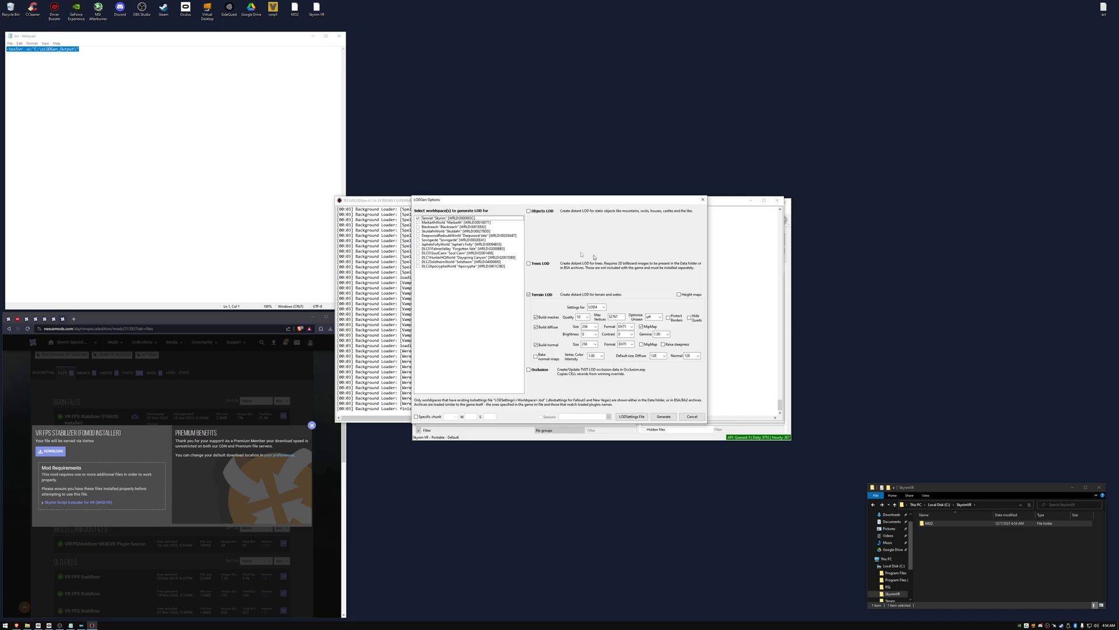
pyautogui.rightClick(420, 224)
pyautogui.click(436, 227)
pyautogui.click(663, 416)
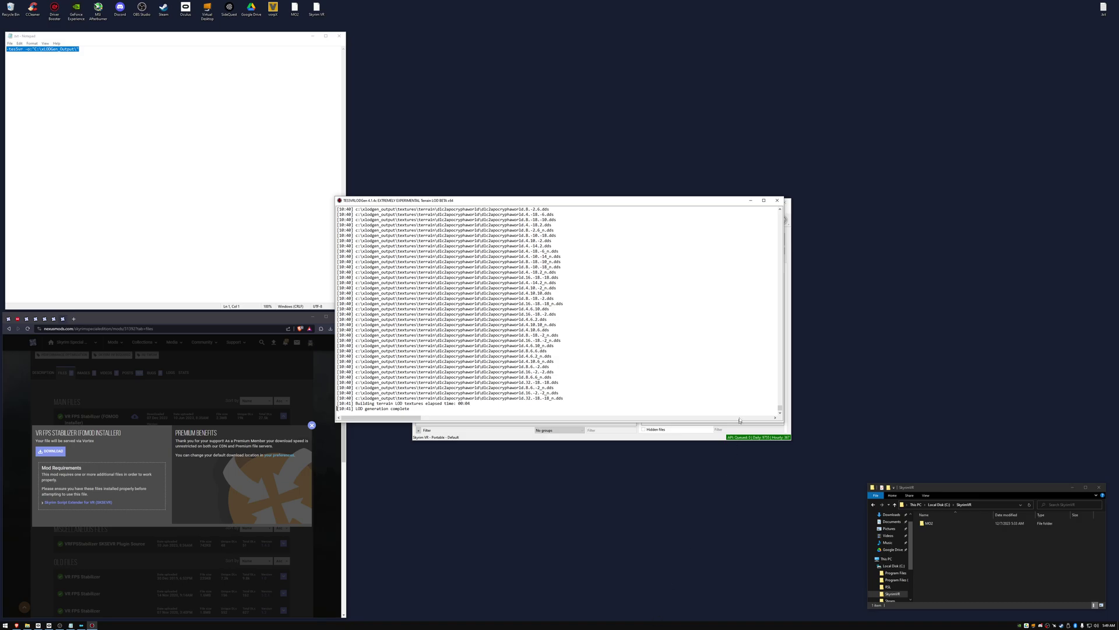
pyautogui.click(777, 200)
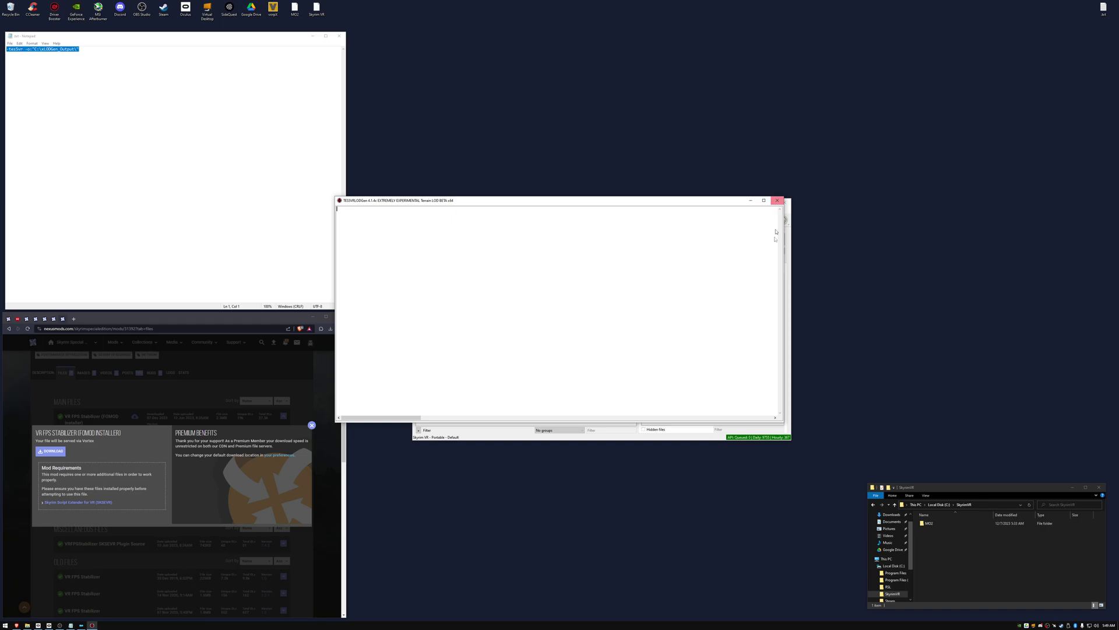
# Create a new folder named "mods" on the desktop
pyautogui.rightClick(664, 514)
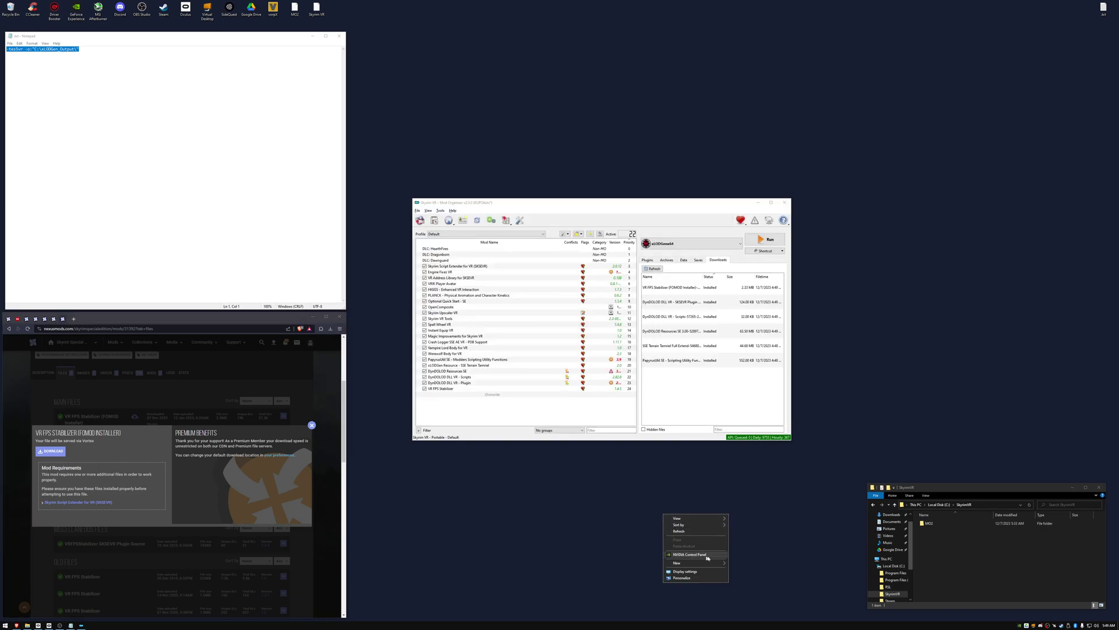
pyautogui.click(742, 563)
pyautogui.write('mods')
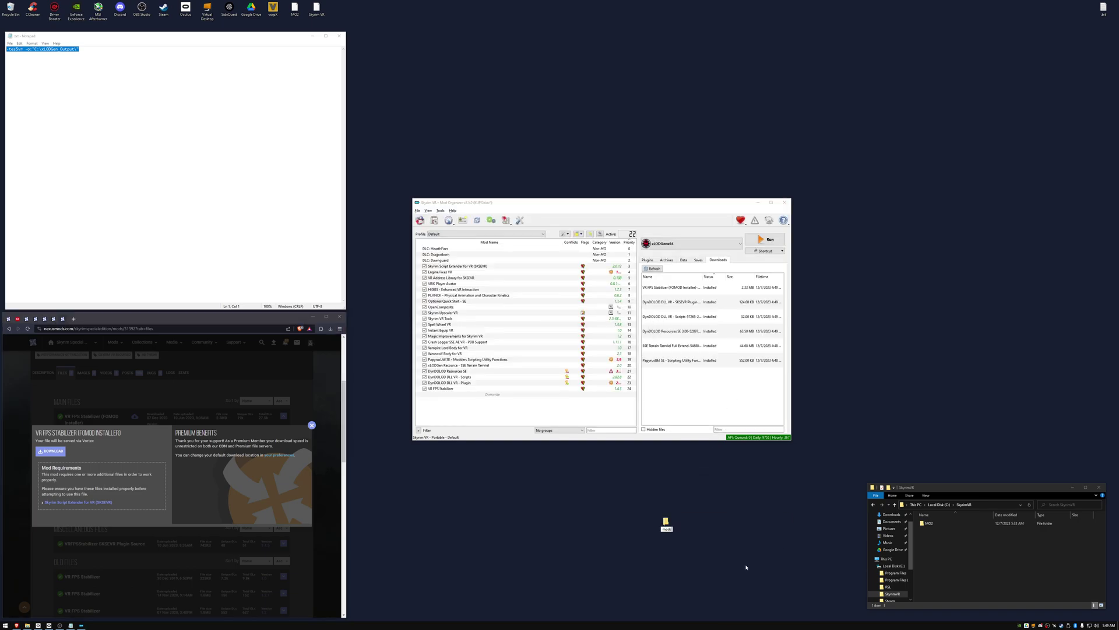
pyautogui.press('Return')
# Move the xLODGen_Output folder from the root of drive C into the desktop "mods" folder
pyautogui.click(892, 566)
pyautogui.click(935, 572)
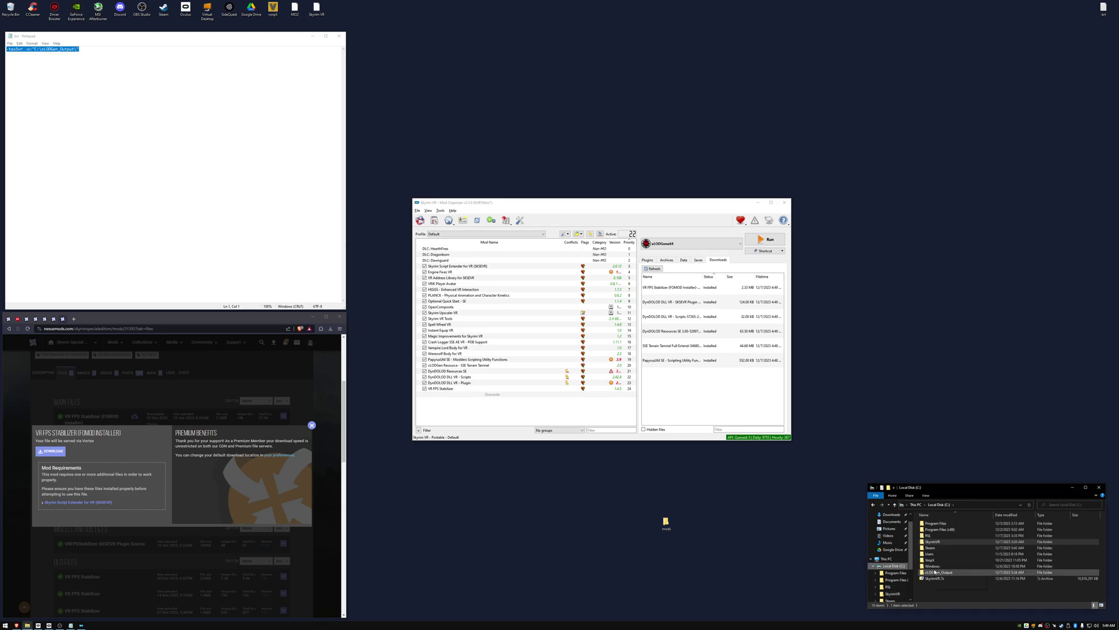
pyautogui.moveTo(934, 572); pyautogui.dragTo(666, 522)
# Cut the desktop "mods" folder and paste it into the MO2 folder inside C:\SkyrimVR
pyautogui.rightClick(663, 522)
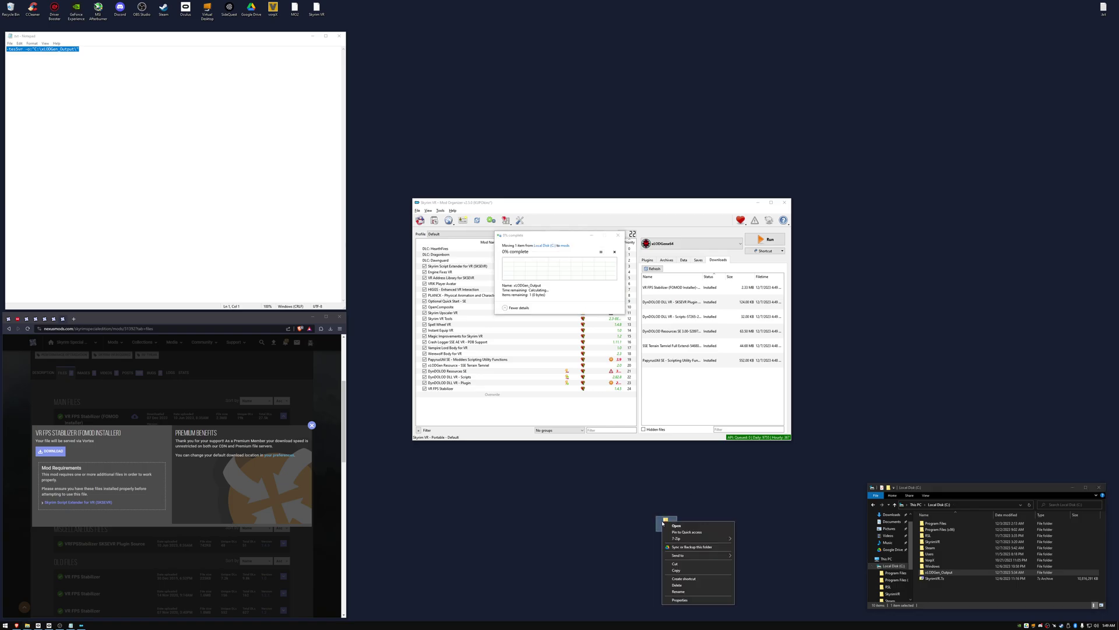
pyautogui.click(682, 563)
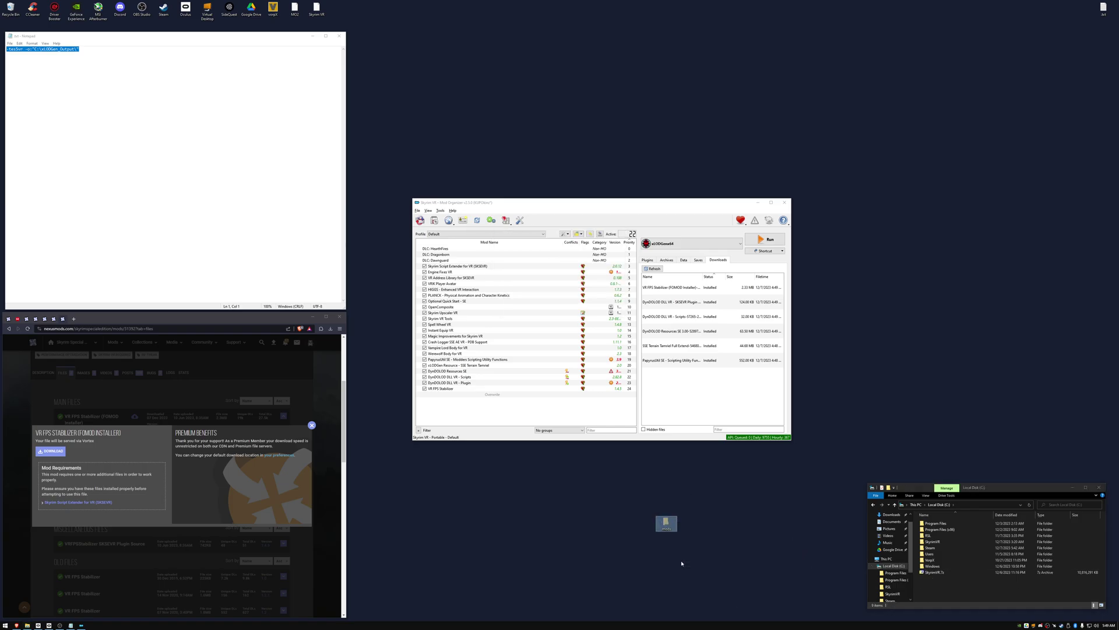
pyautogui.click(873, 505)
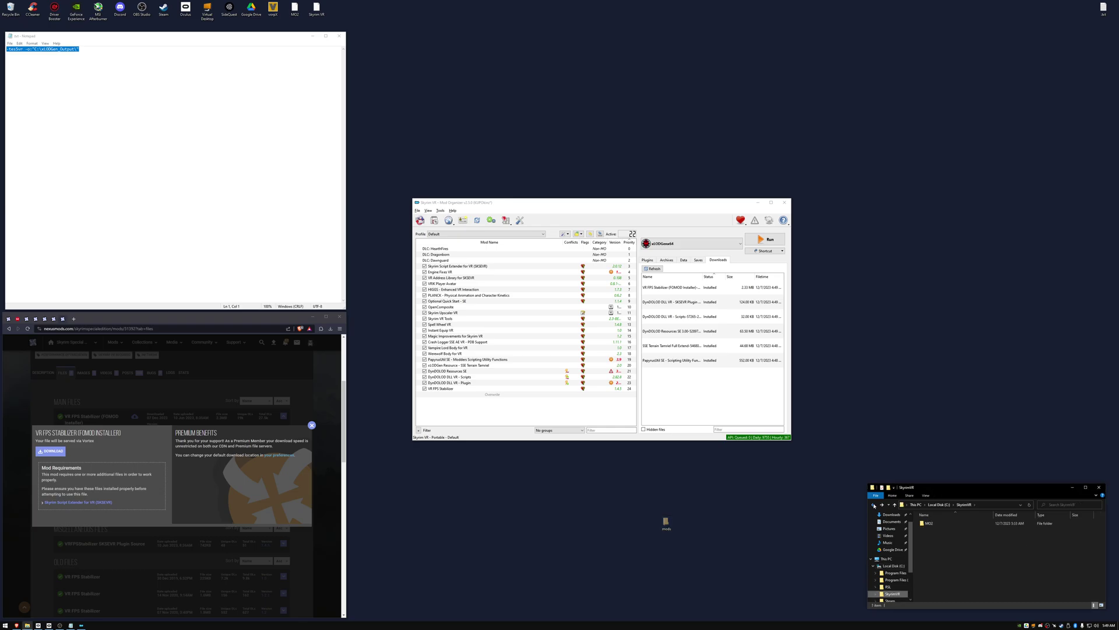
pyautogui.rightClick(929, 524)
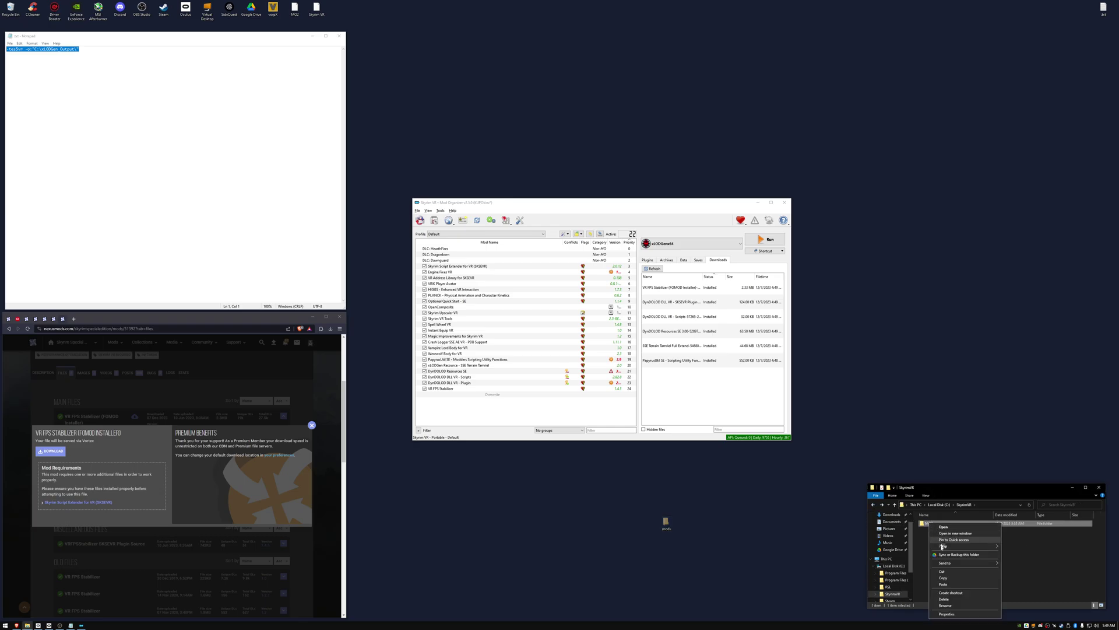
pyautogui.click(941, 584)
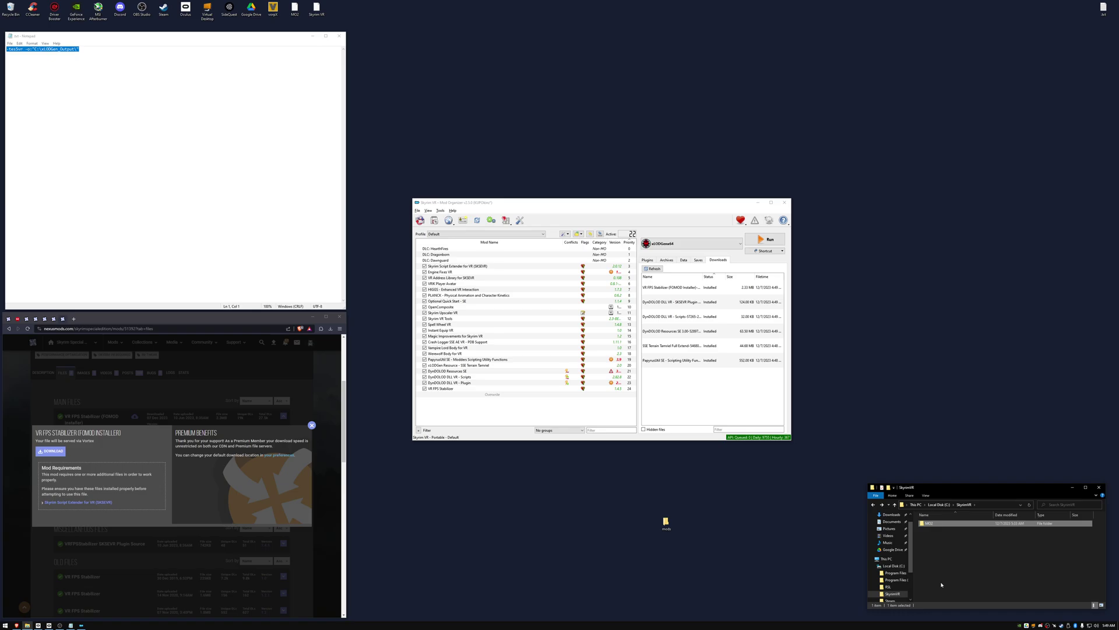
# Refresh the Mod Organizer mod list, disable xLODGen Resource - SSE Terrain Tamriel, and enable xLODGen_Output
pyautogui.click(564, 234)
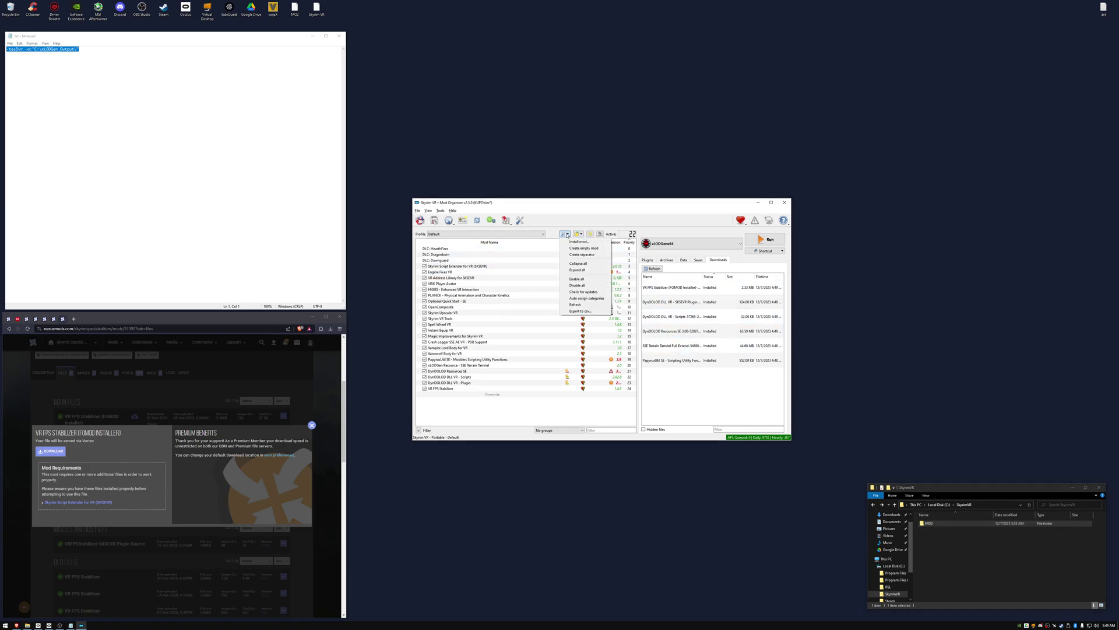
pyautogui.click(579, 304)
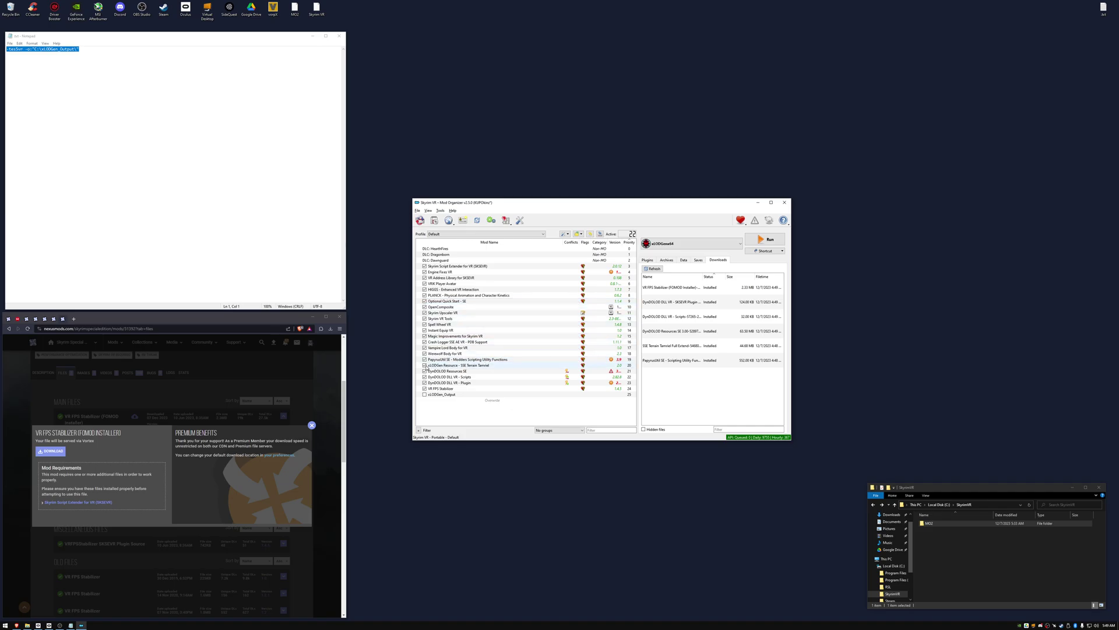
pyautogui.click(424, 365)
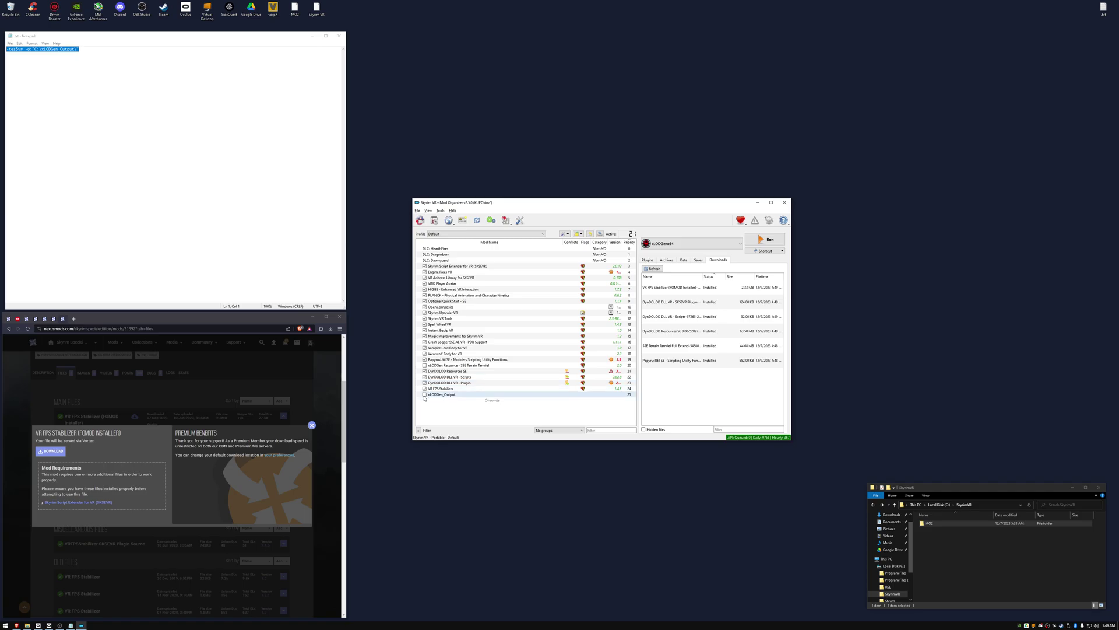
pyautogui.click(425, 394)
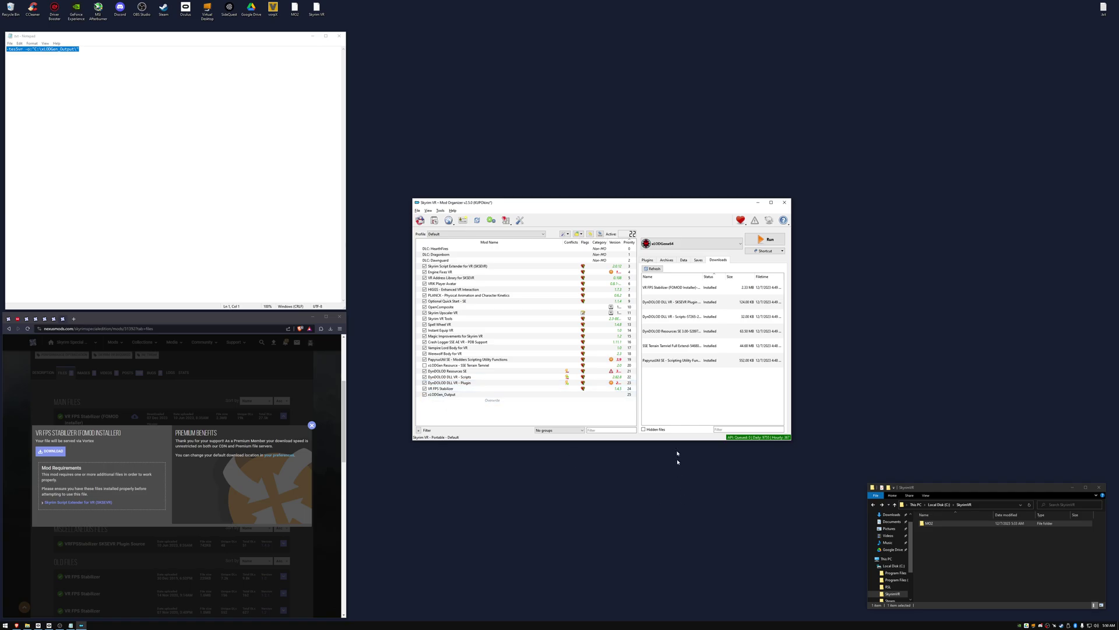
# Run TexGenx64 from Mod Organizer, generate the LOD textures with the preset options, and zip the output on exit
pyautogui.click(691, 243)
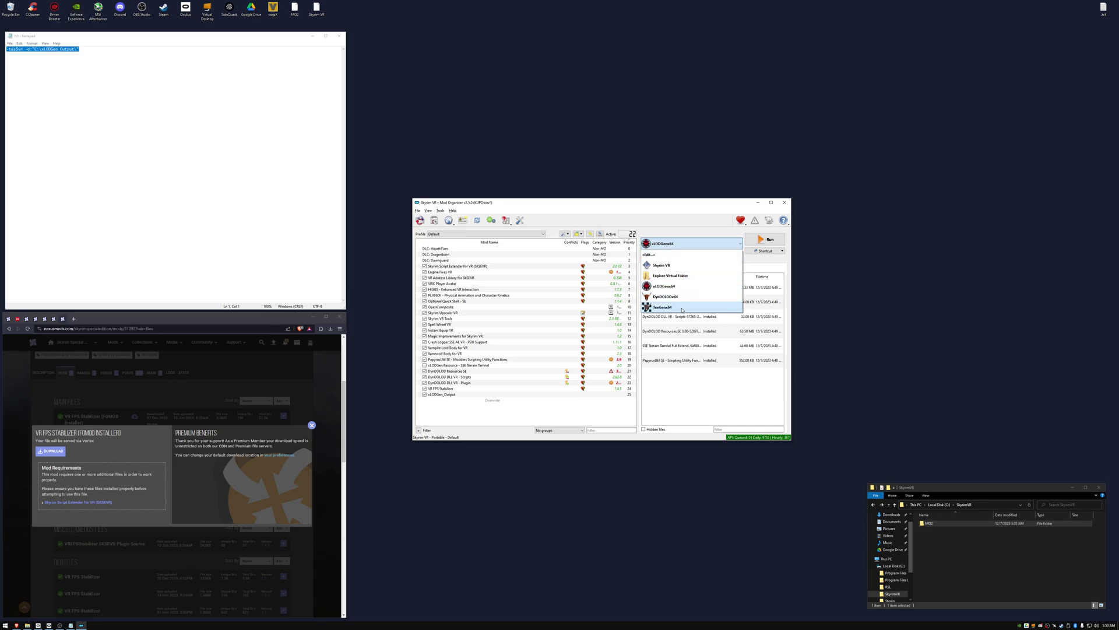
pyautogui.click(683, 309)
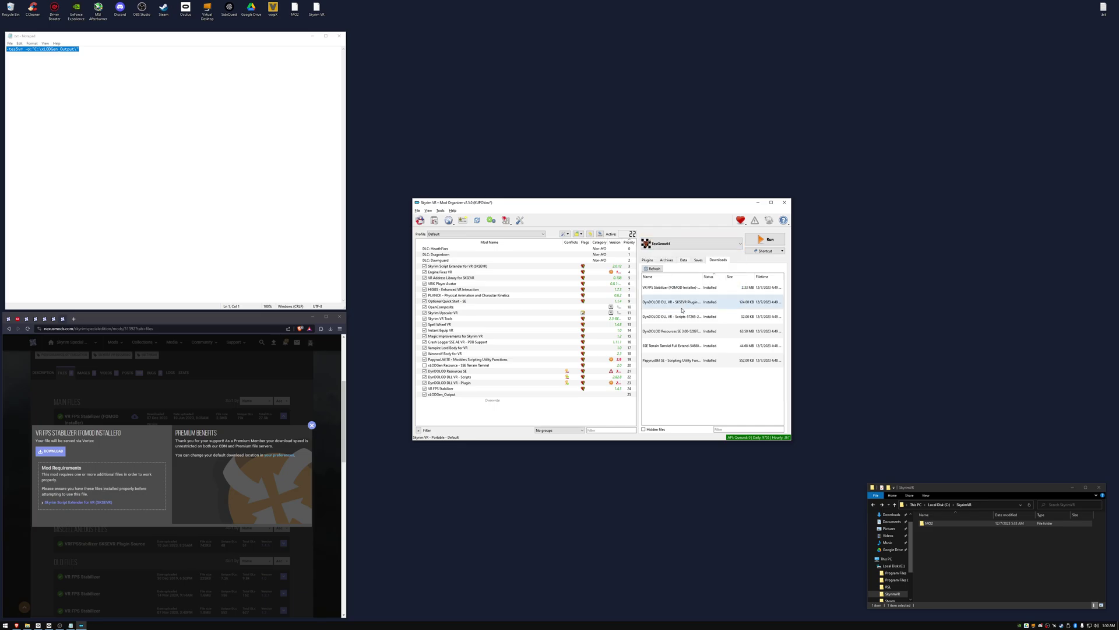
pyautogui.click(765, 239)
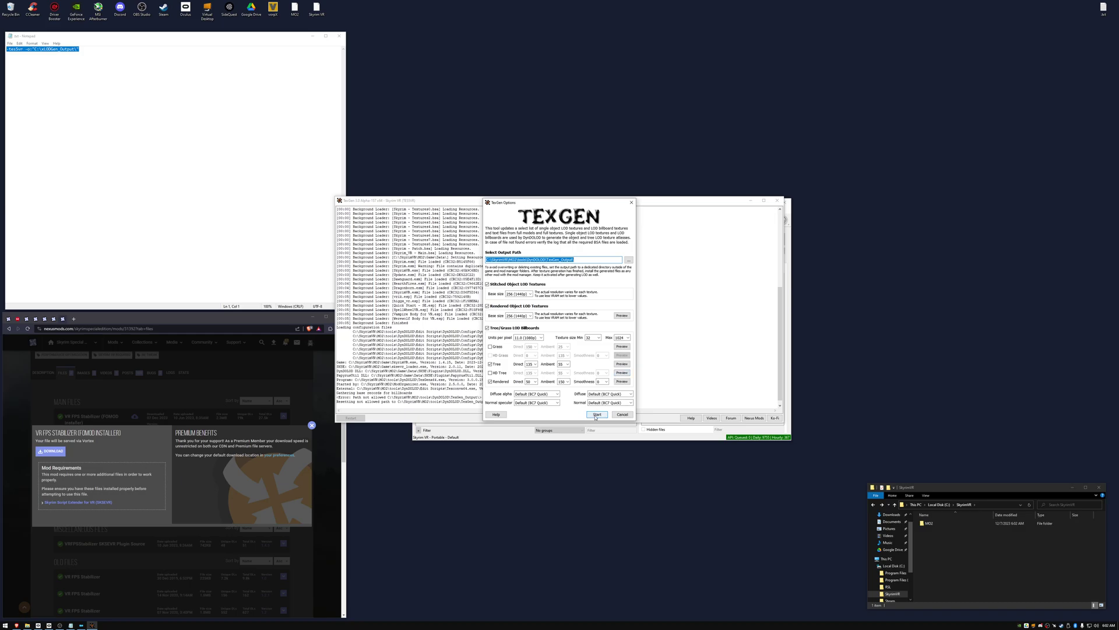
pyautogui.click(595, 415)
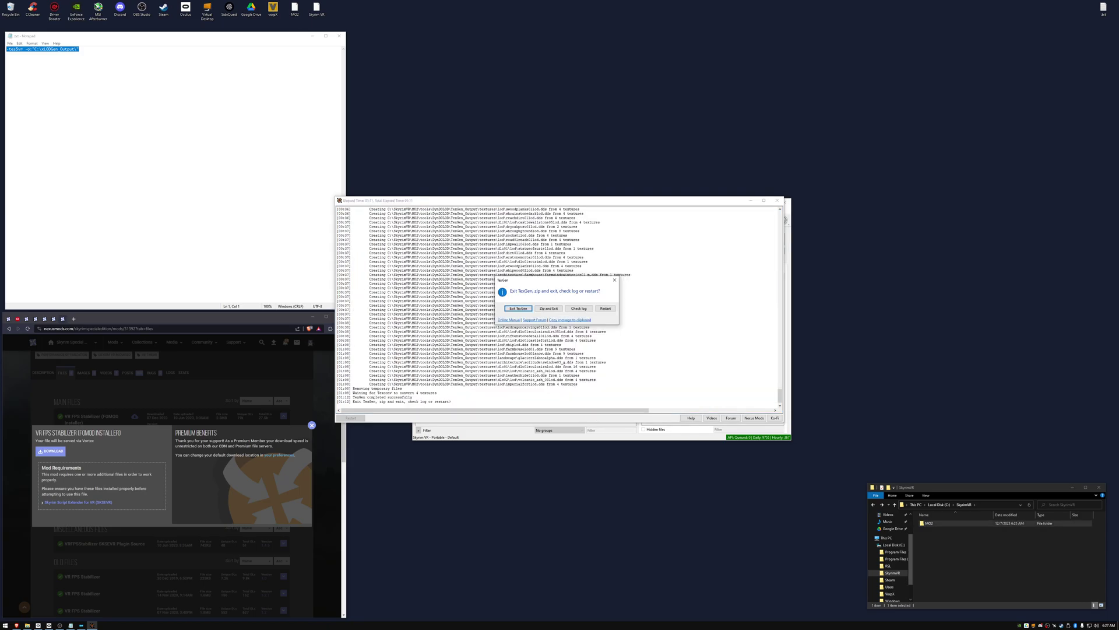
pyautogui.click(548, 308)
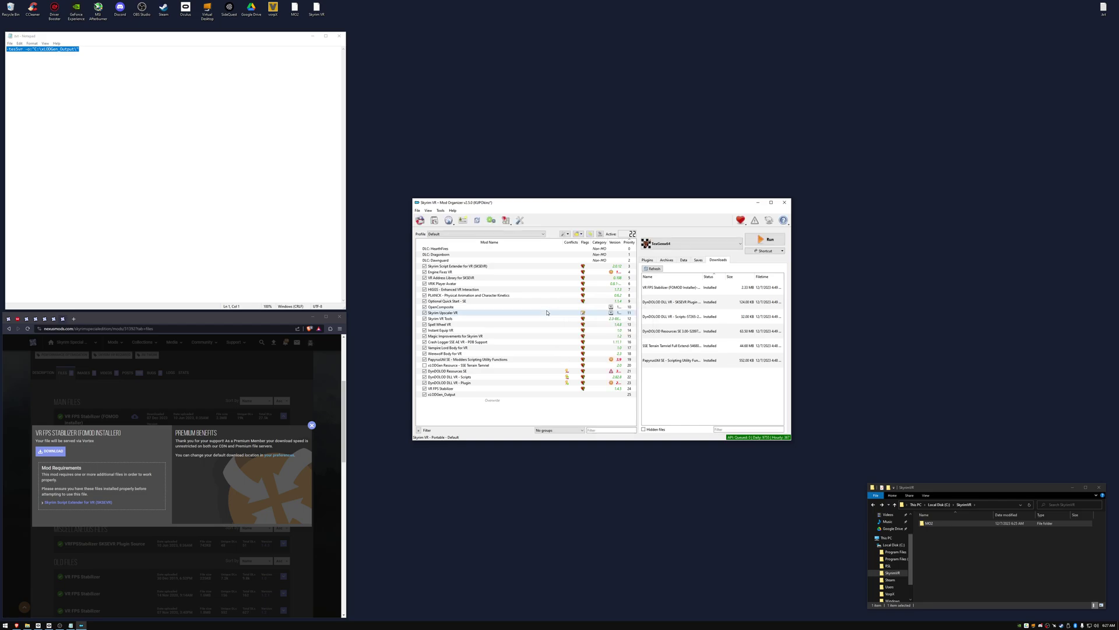
# Install TexGen_Output.zip from MO2\tools\DynDOLOD\TexGen_Output as a mod and enable it
pyautogui.click(435, 222)
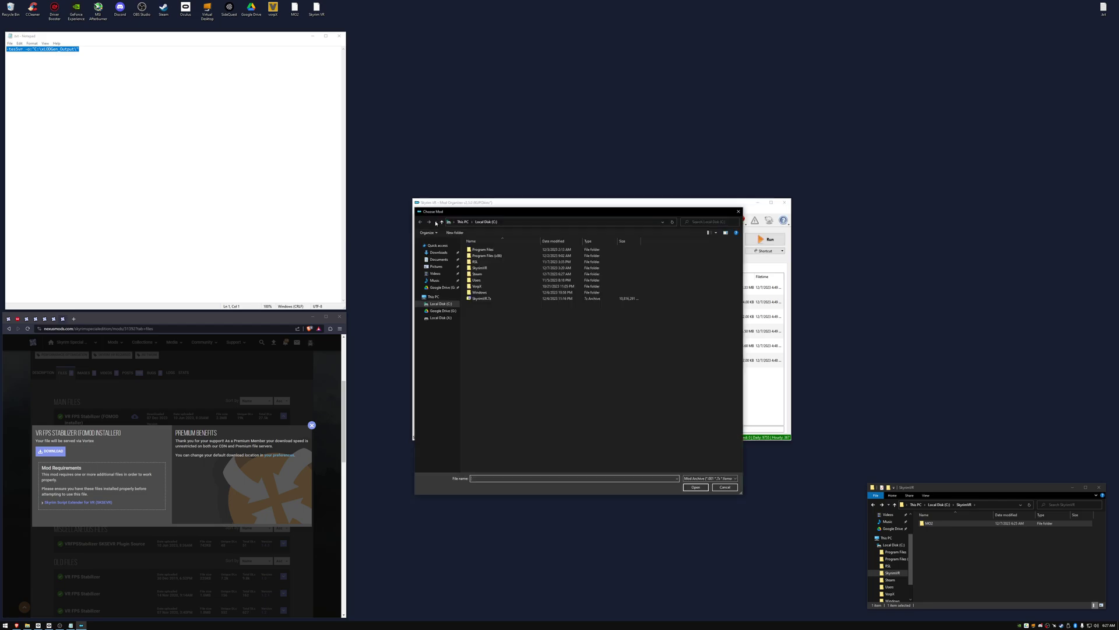
pyautogui.doubleClick(501, 268)
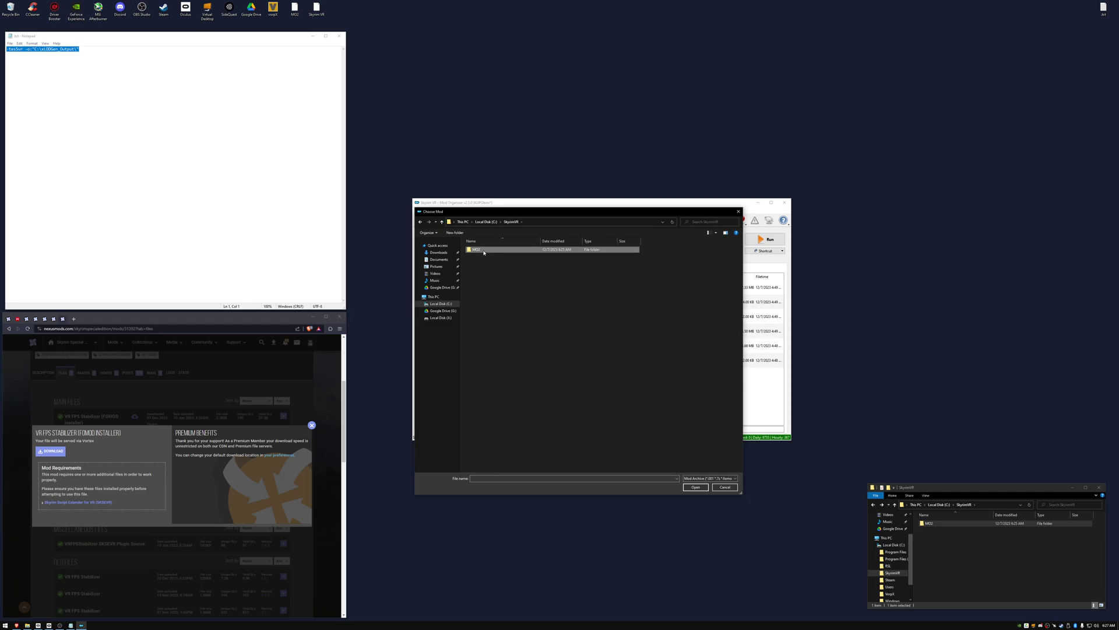
pyautogui.doubleClick(486, 249)
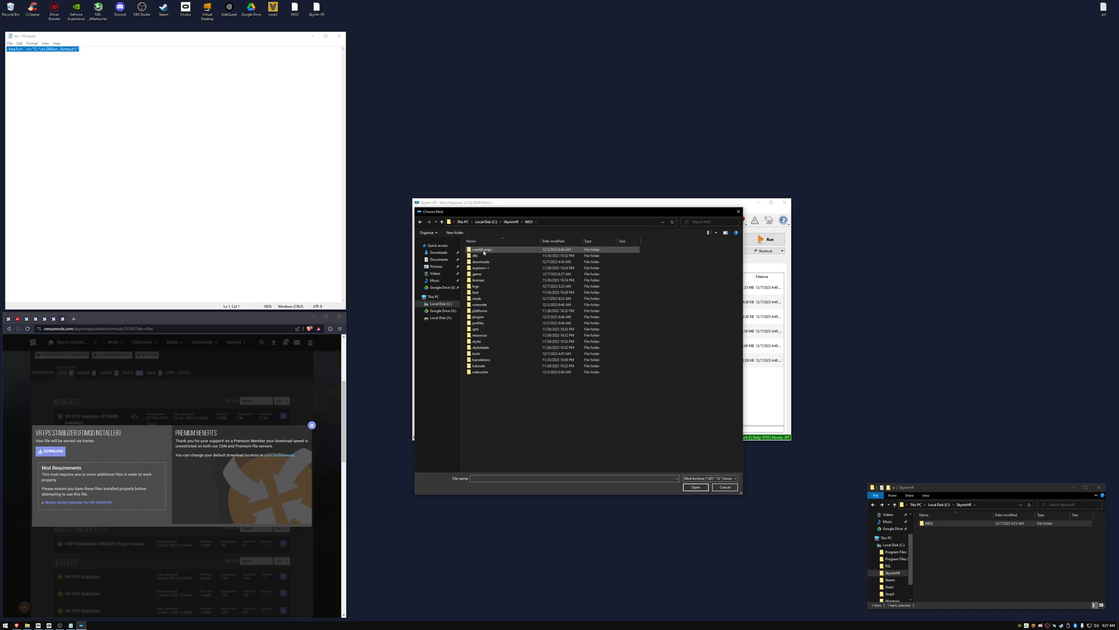
pyautogui.doubleClick(500, 353)
pyautogui.doubleClick(493, 256)
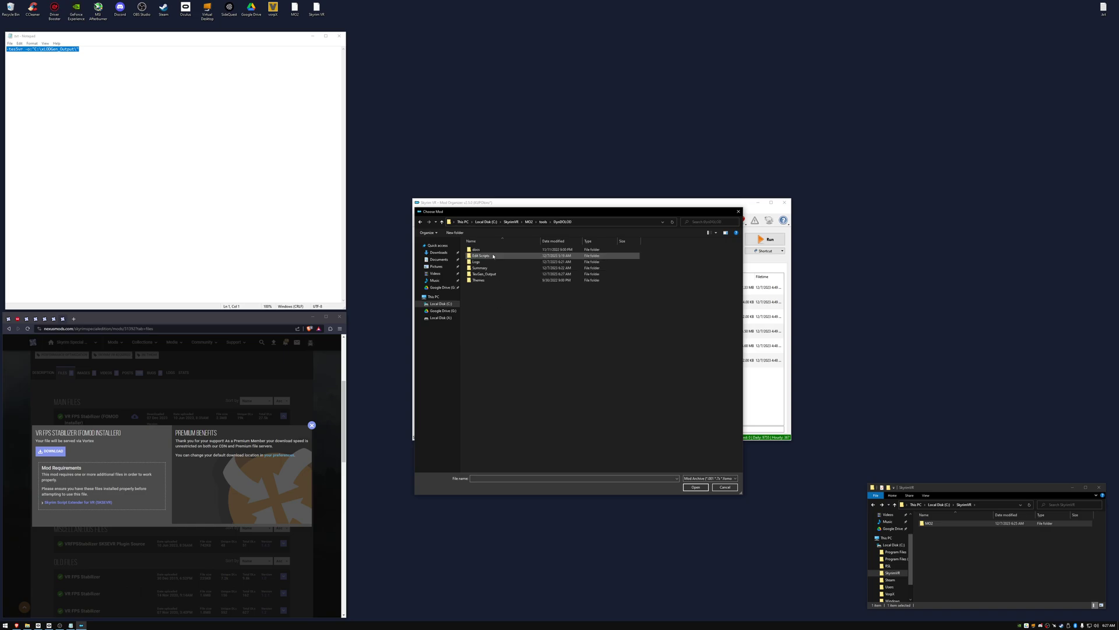
pyautogui.doubleClick(494, 274)
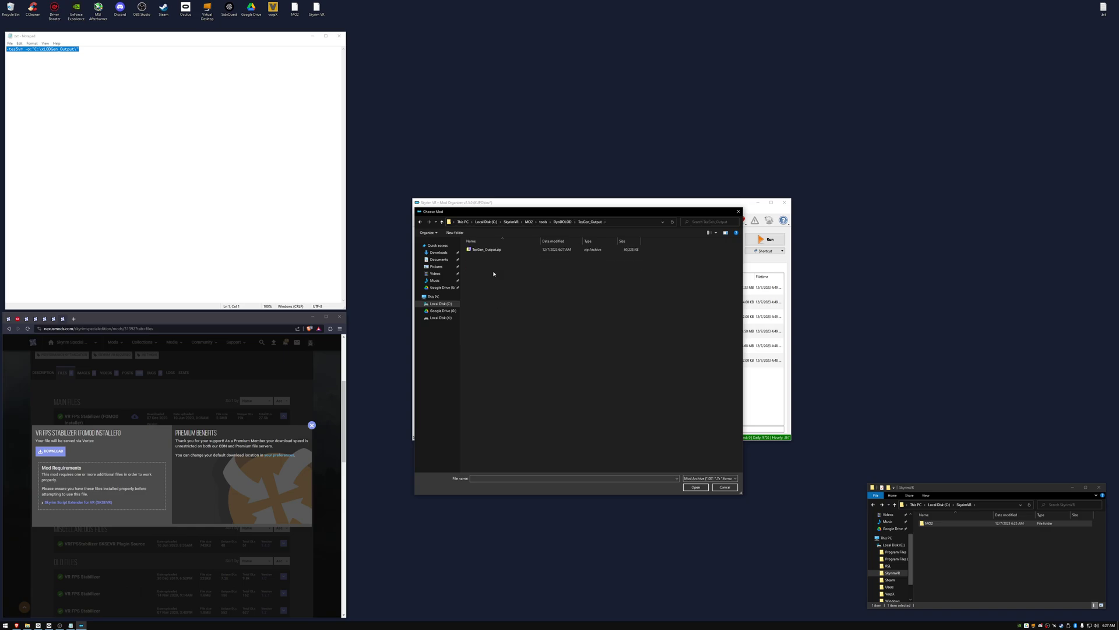
pyautogui.doubleClick(489, 250)
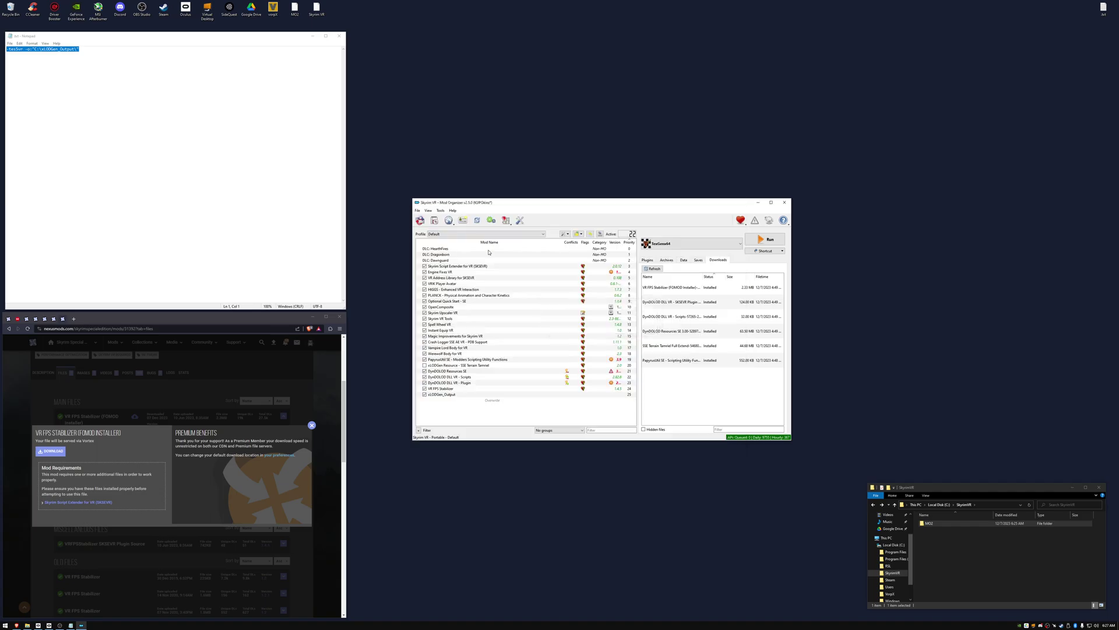
pyautogui.click(613, 325)
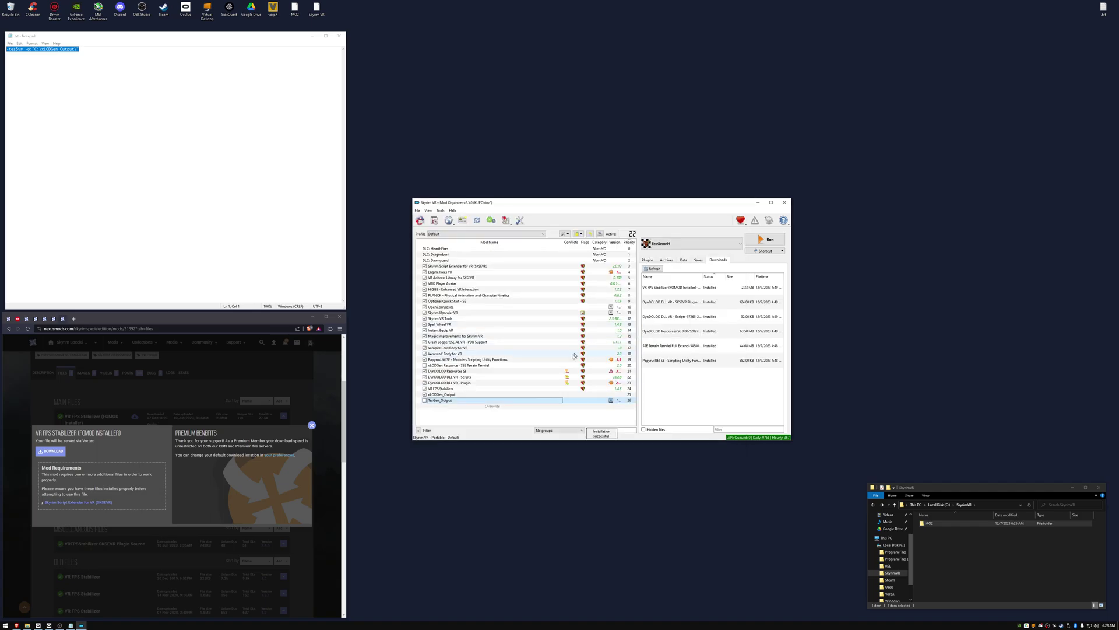
pyautogui.click(425, 401)
# Run DynDOLODx64 from Mod Organizer, generate LOD for all worldspaces with the Medium preset, and save, zip and exit
pyautogui.click(679, 241)
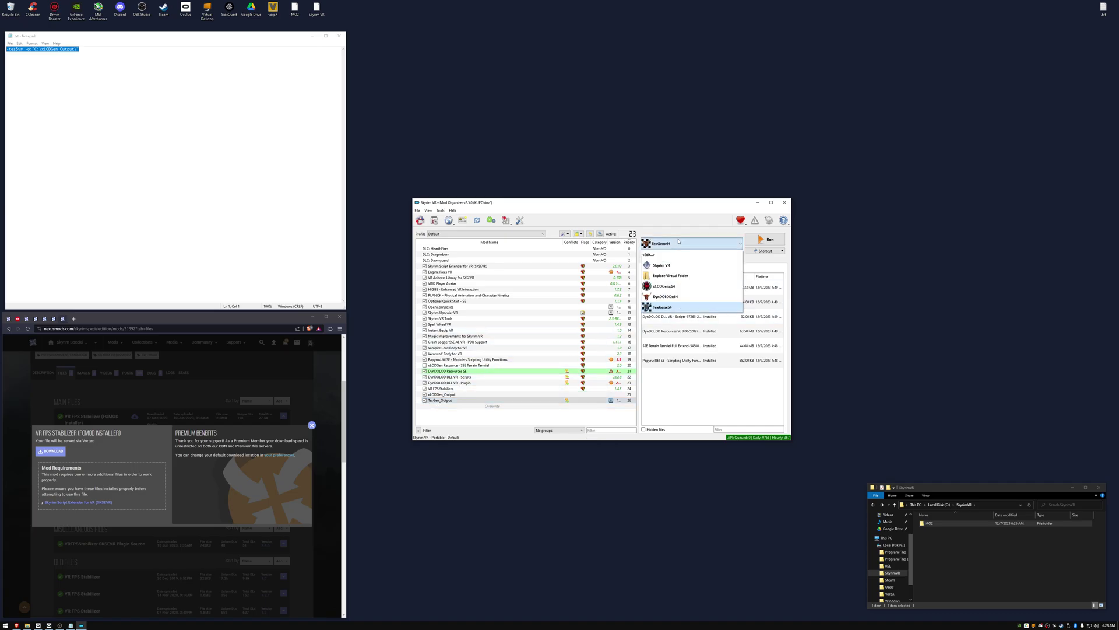
pyautogui.click(690, 297)
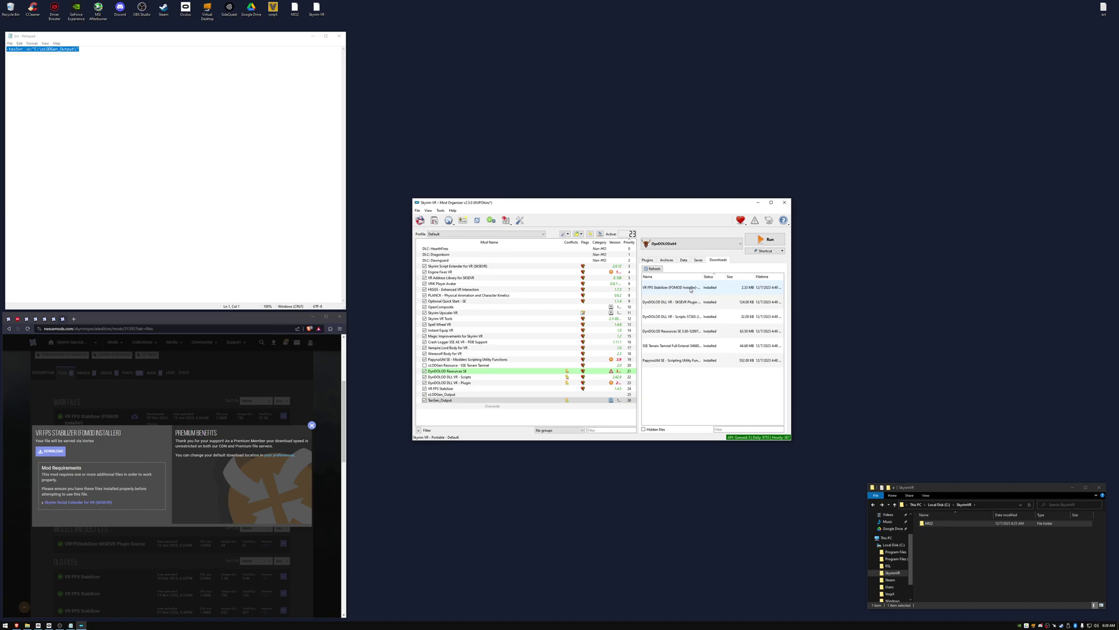
pyautogui.click(754, 241)
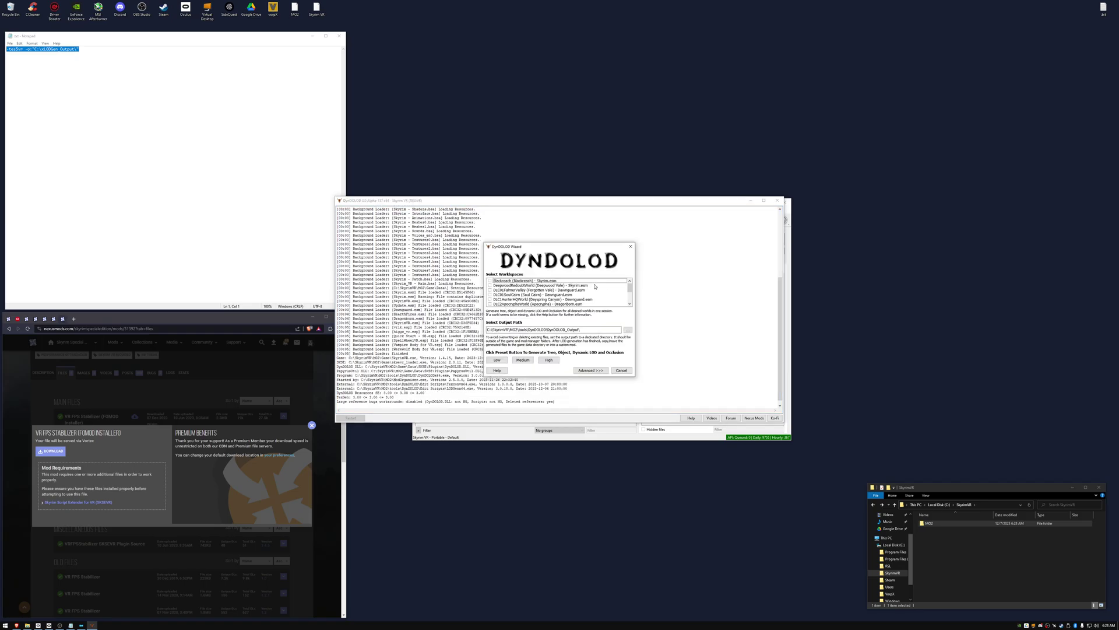
pyautogui.rightClick(524, 295)
pyautogui.click(539, 295)
pyautogui.click(523, 360)
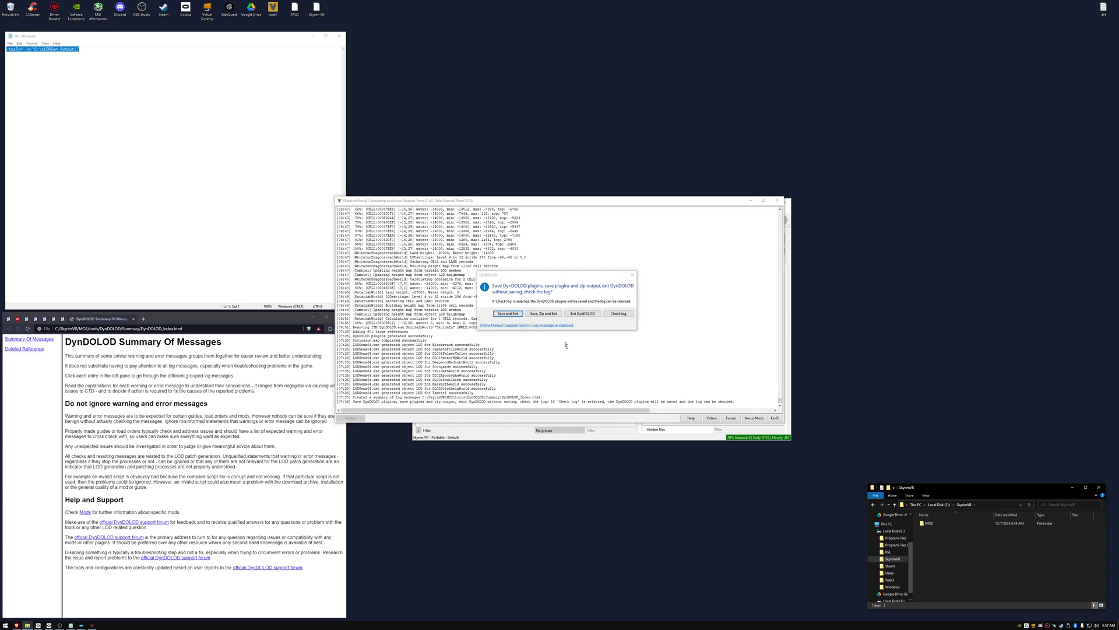
pyautogui.click(544, 313)
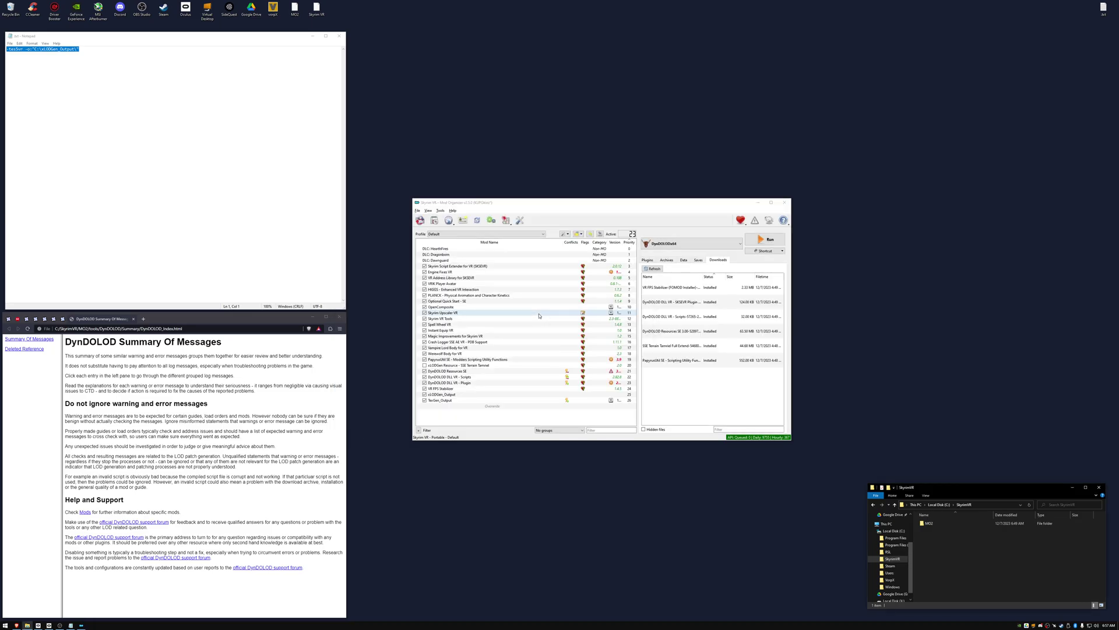
# Install DynDOLOD_Output.zip from tools\DynDOLOD\DynDOLOD_Output as a mod named DynDOLOD_Output and enable it
pyautogui.click(435, 223)
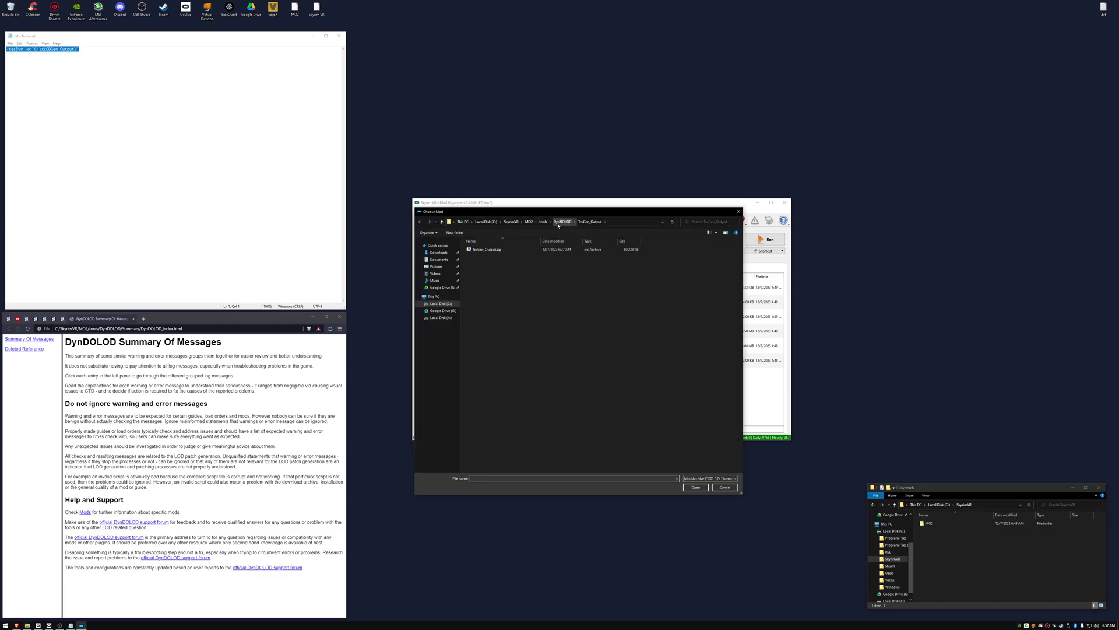
pyautogui.click(558, 223)
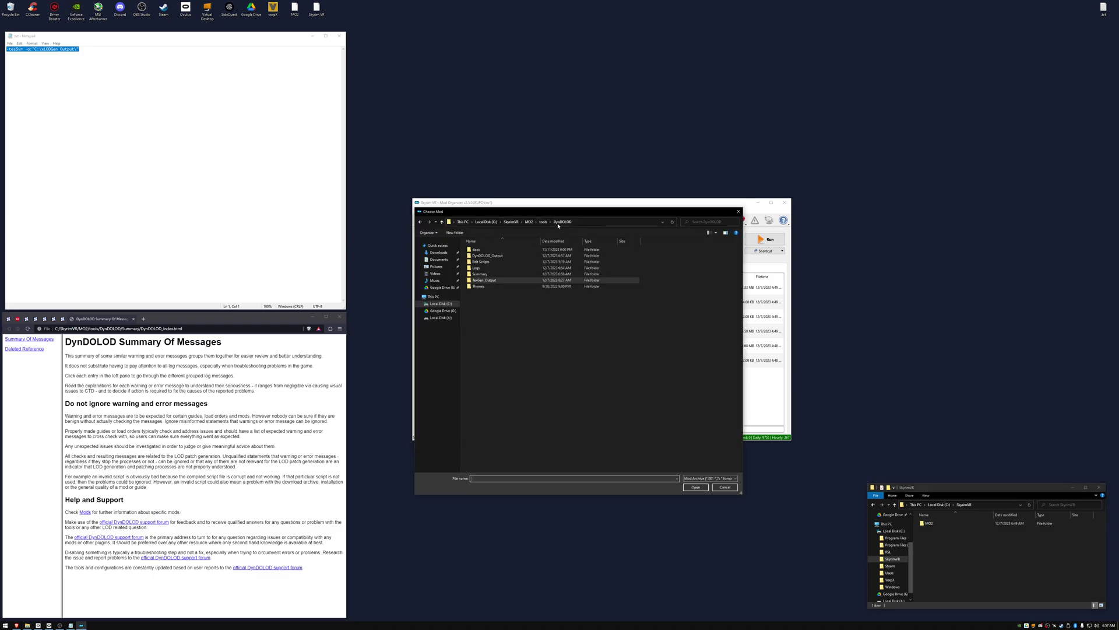
pyautogui.doubleClick(487, 256)
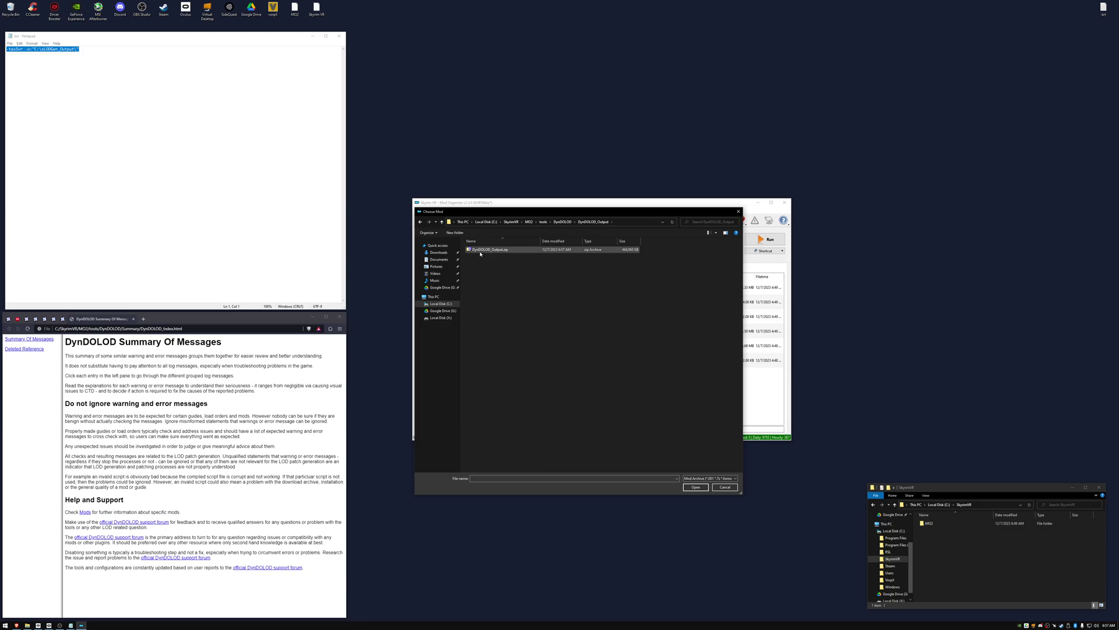
pyautogui.doubleClick(480, 251)
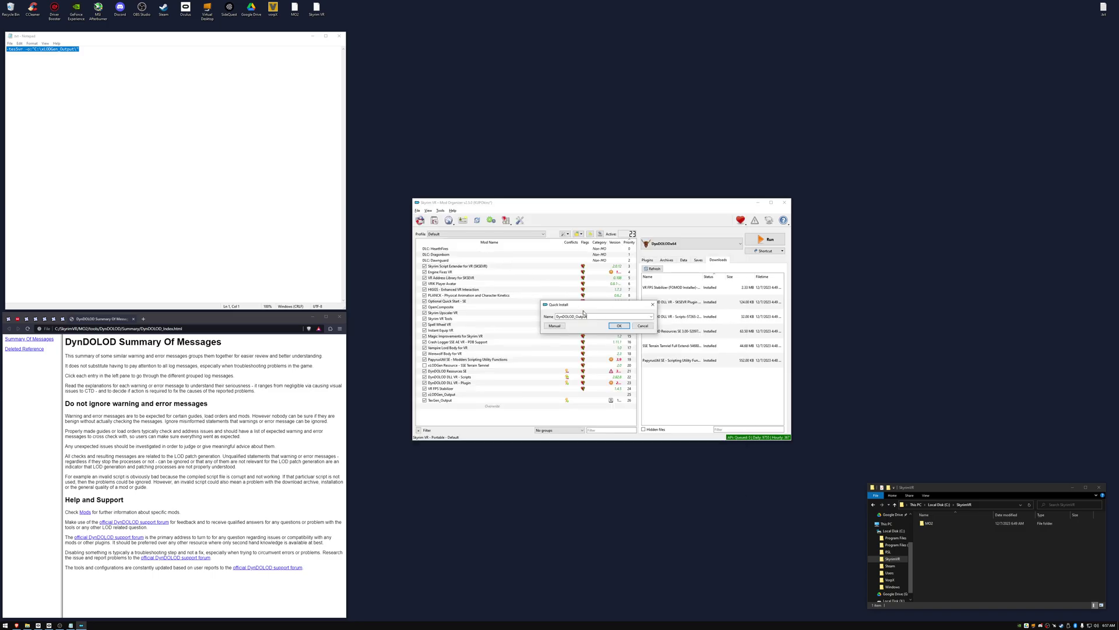
pyautogui.click(617, 327)
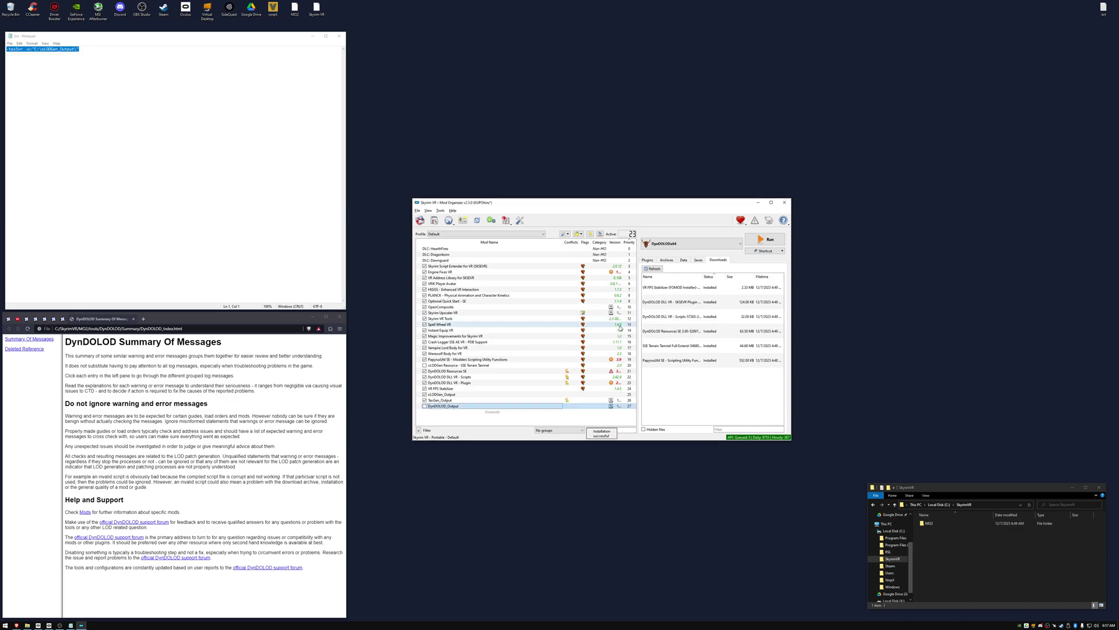
pyautogui.click(424, 406)
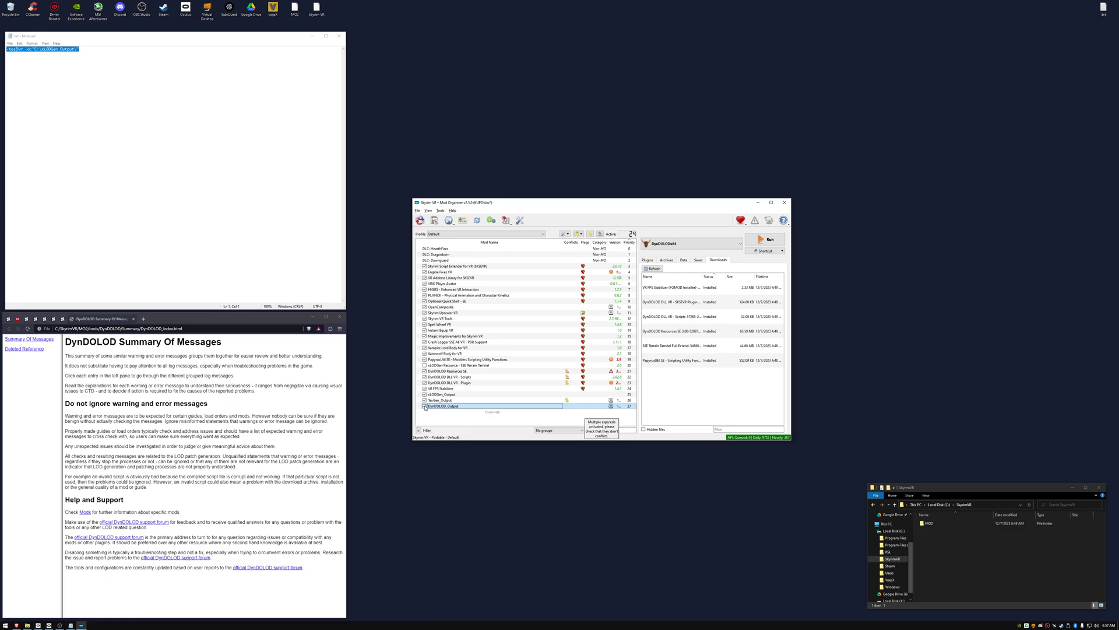